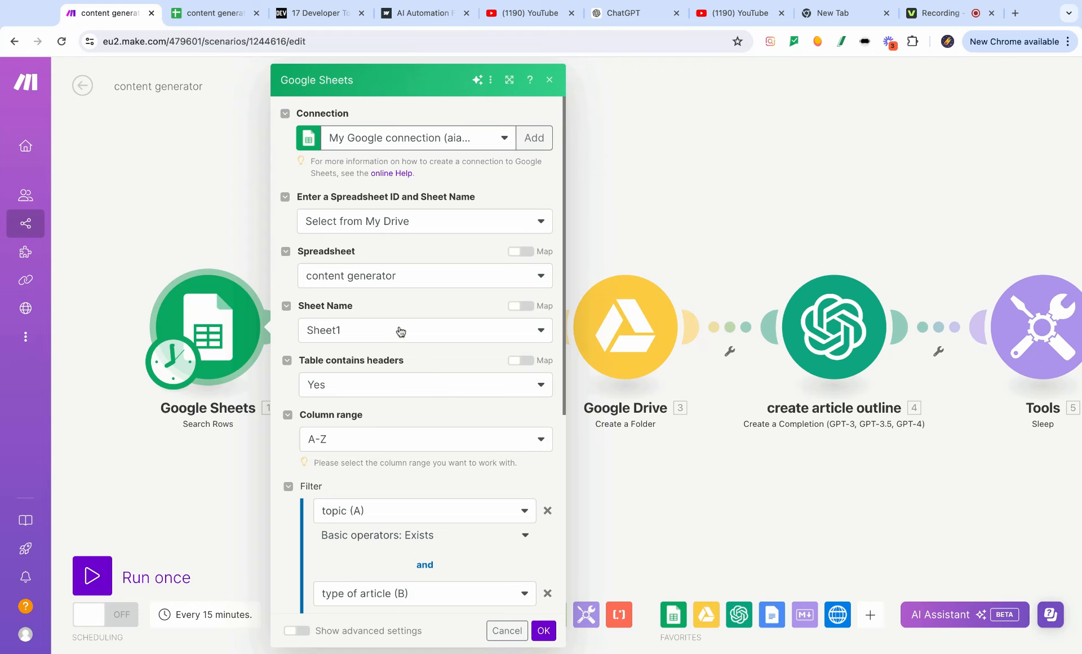
Step: Review the Google Sheets Search Rows settings, especially the filter rules on topic, type of article and audience
scroll(395, 332, "down", 3)
scroll(370, 232, "down", 5)
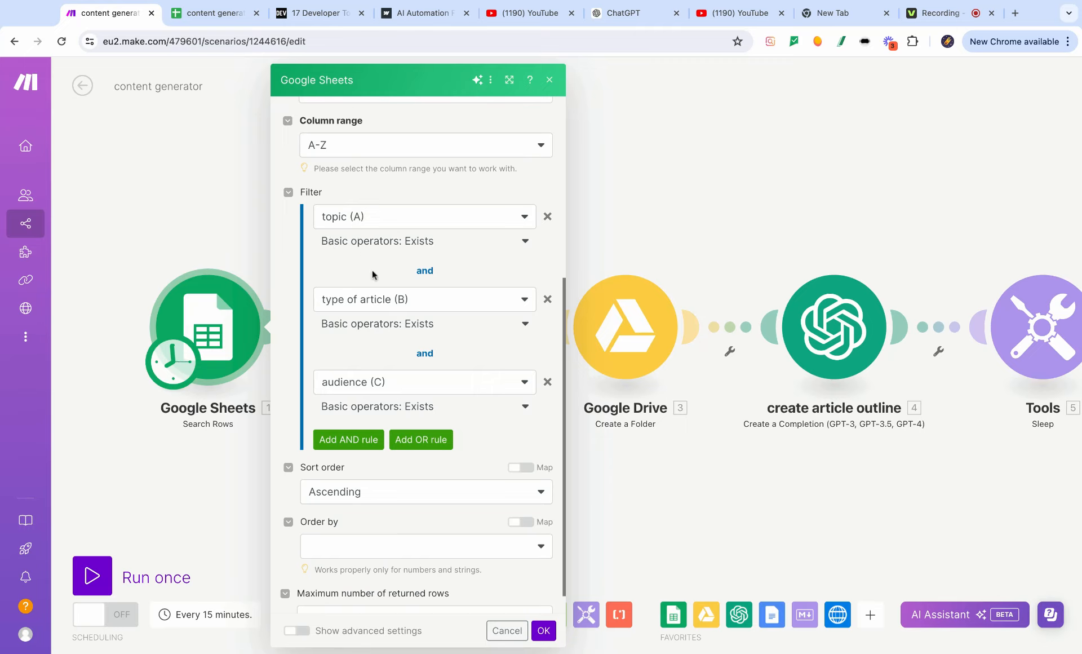
left_click(449, 244)
left_click(370, 310)
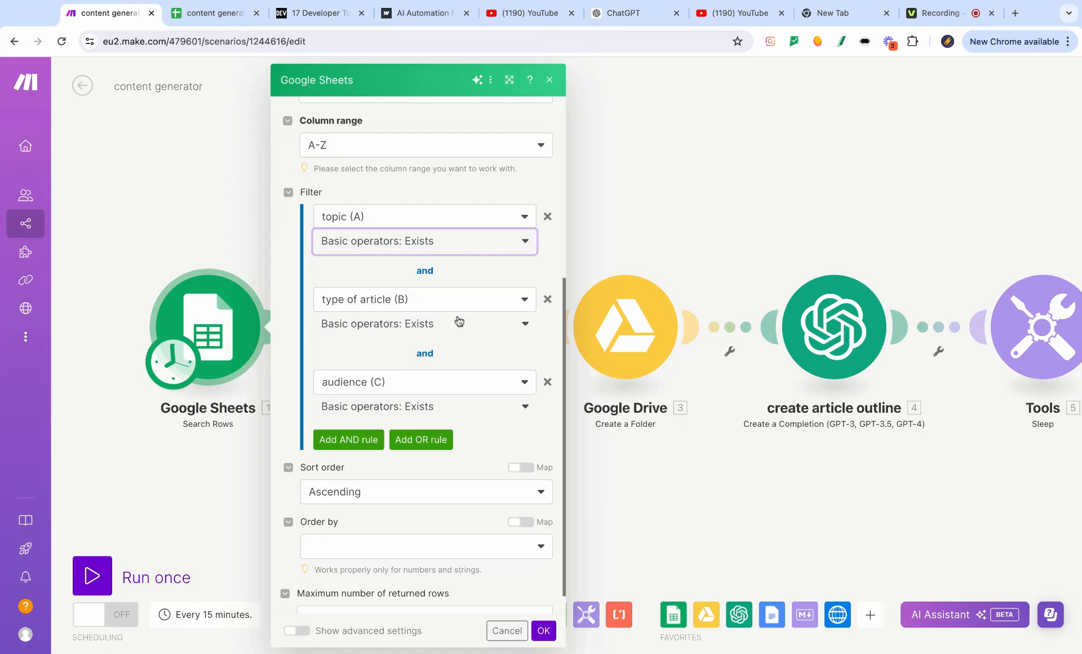
scroll(445, 344, "down", 1)
scroll(567, 475, "up", 3)
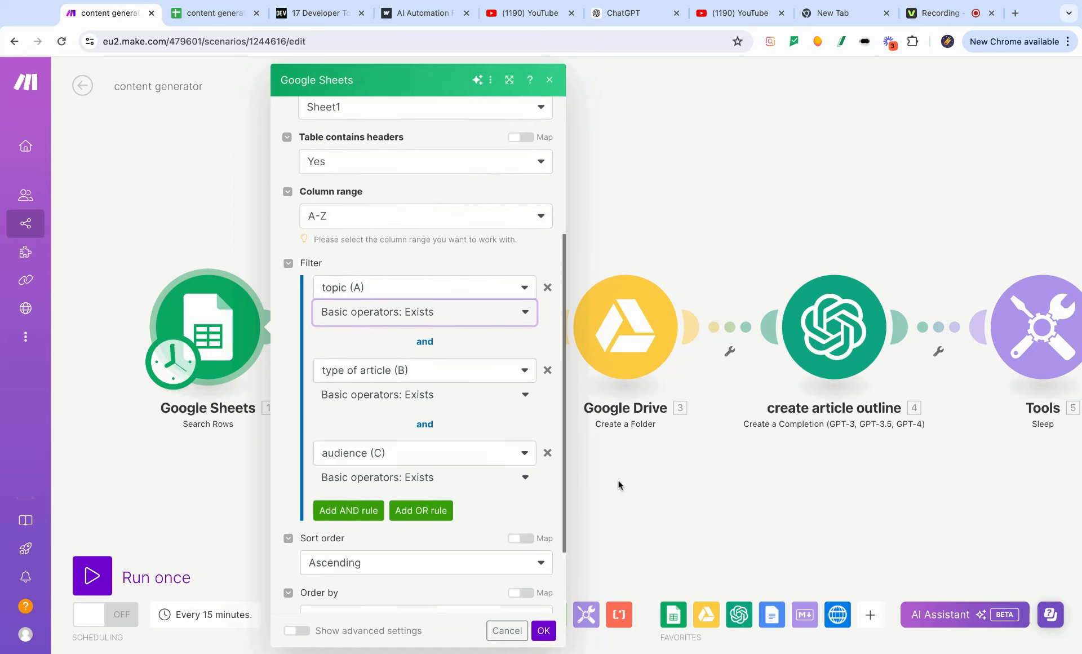
left_click(607, 505)
Step: Check the Iterator's array mapping and compare it with the rows in the content generator spreadsheet
left_click(440, 324)
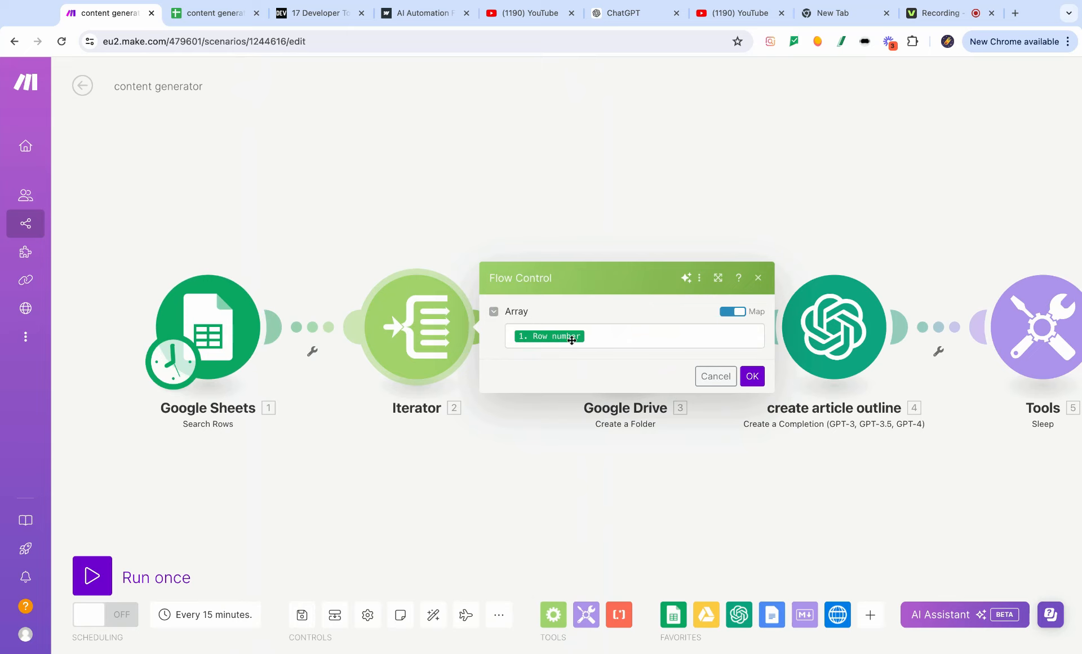
left_click(204, 15)
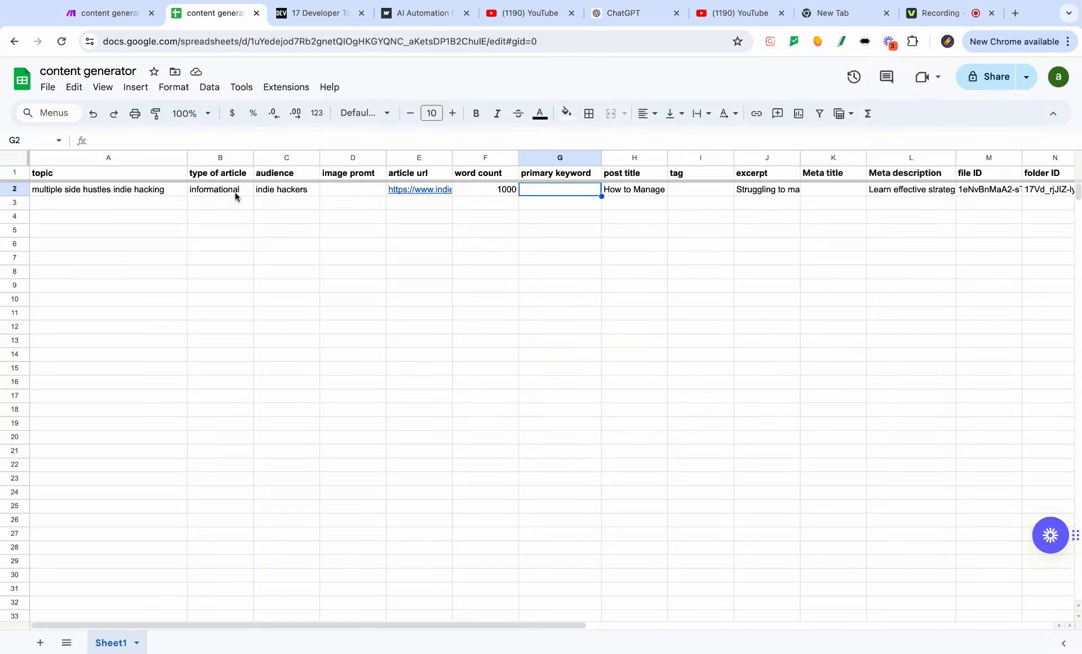
left_click(117, 15)
left_click(682, 484)
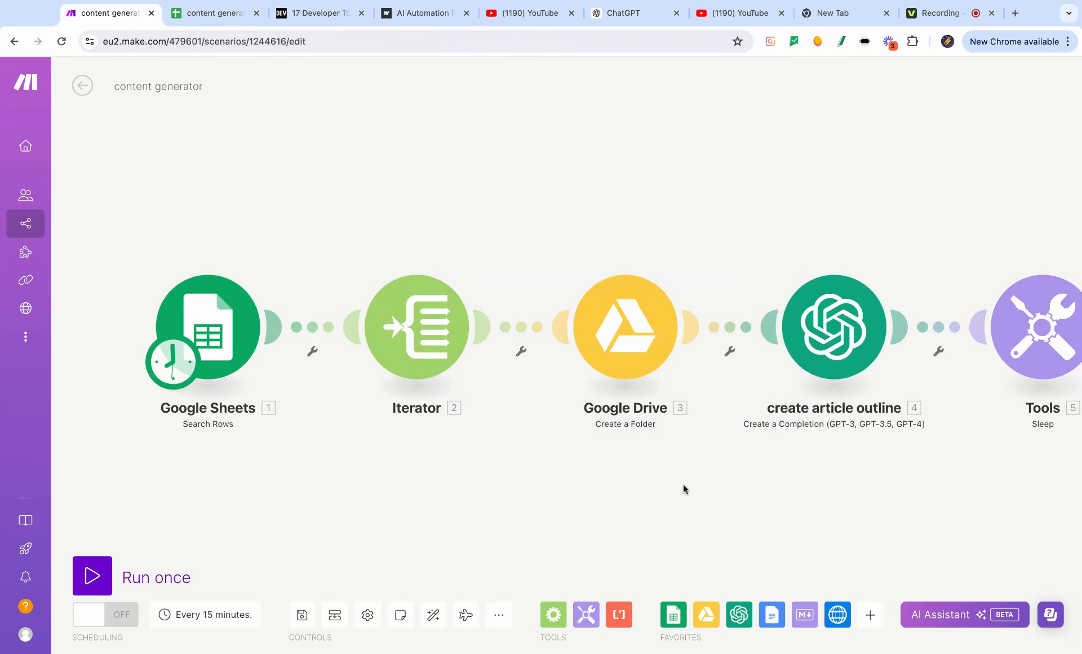
Step: Configure the Google Drive Create a Folder module to use the content folder as location and "content genertor" as the new folder's name
left_click_drag(683, 484, 455, 458)
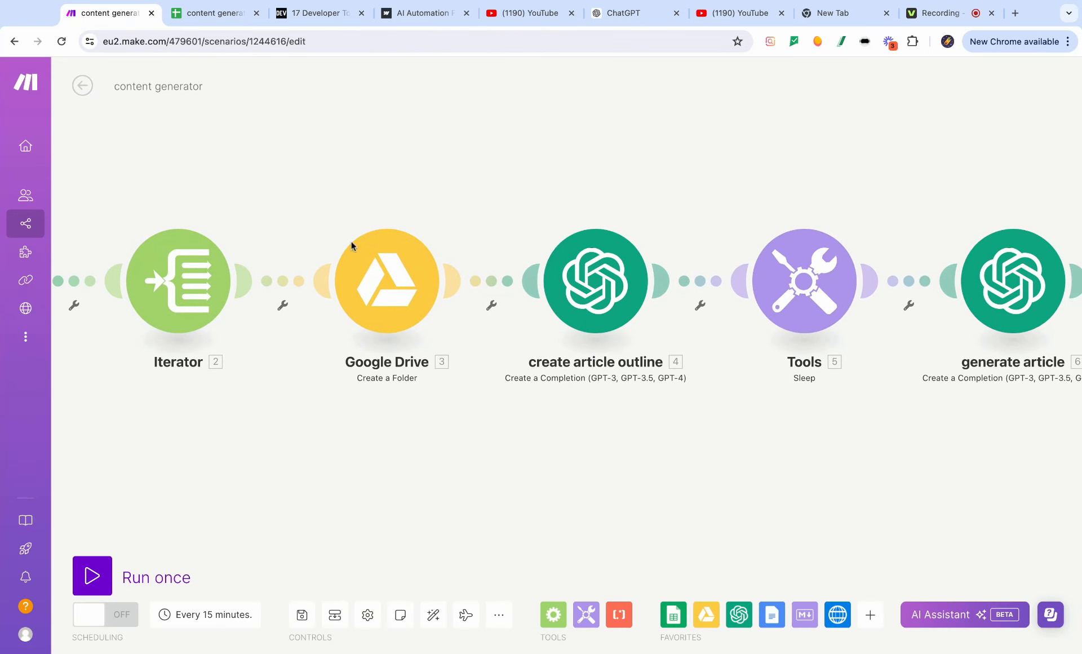
left_click(408, 295)
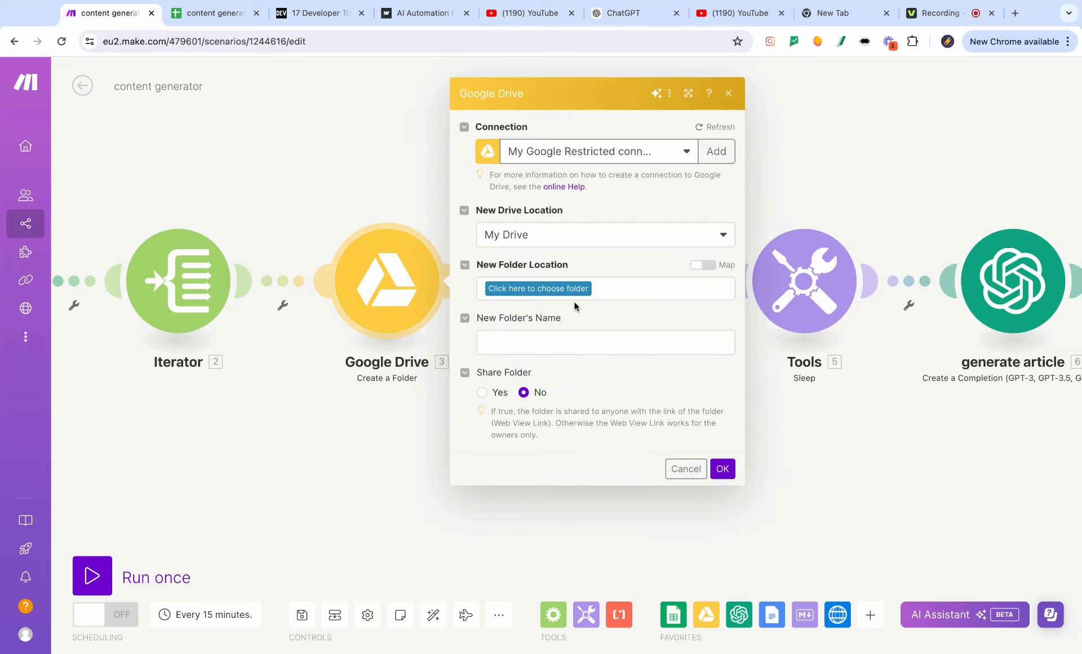
left_click(561, 289)
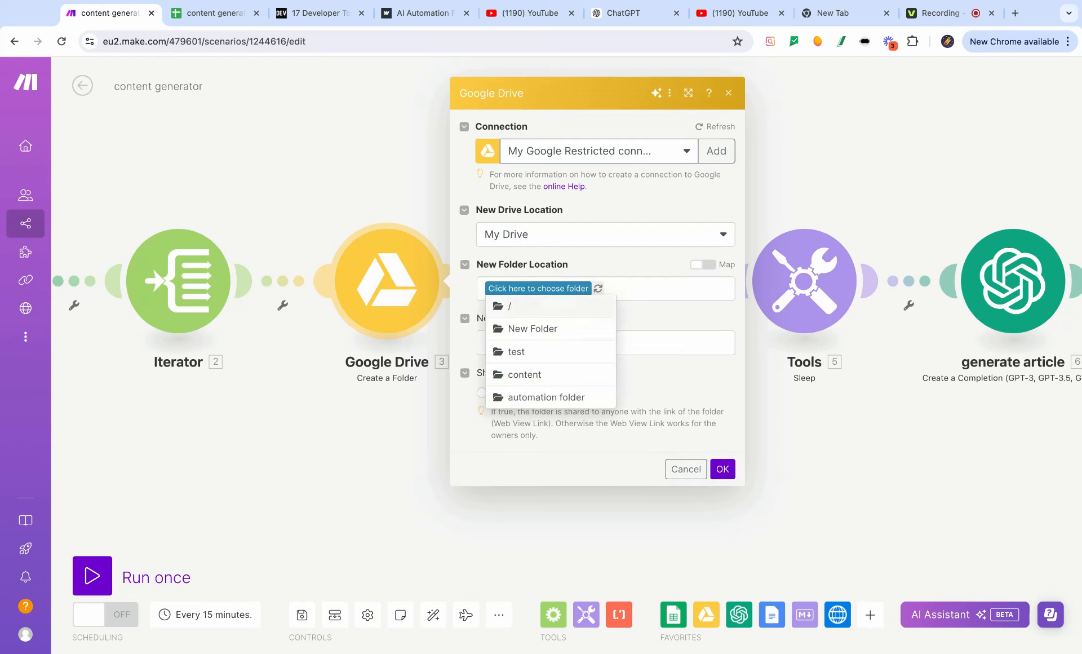
left_click(553, 374)
left_click(526, 337)
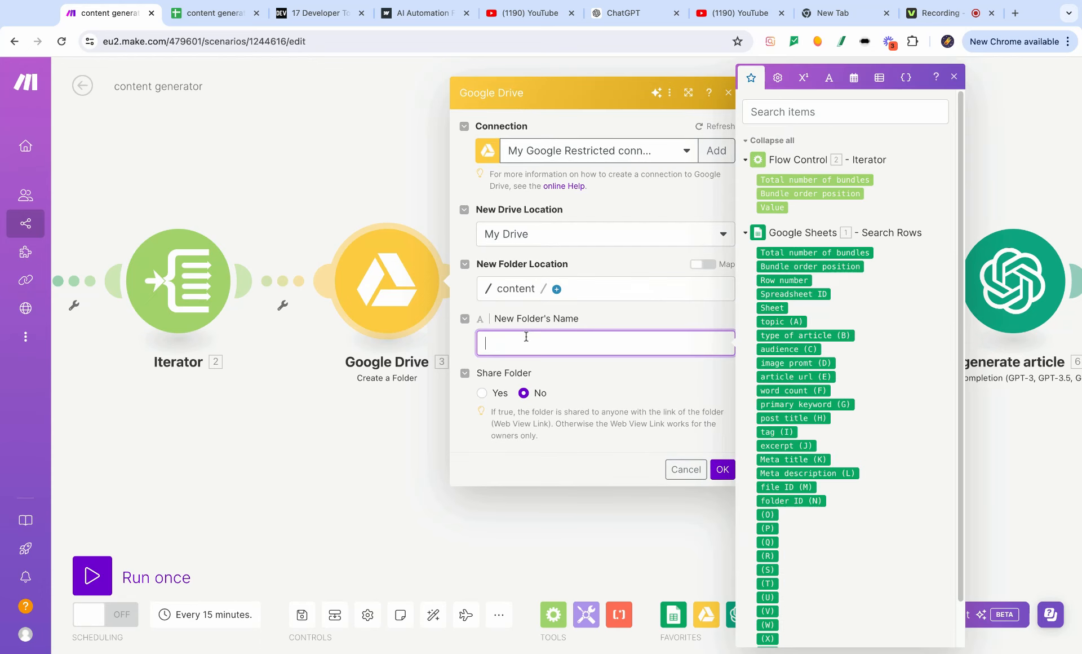
scroll(835, 334, "down", 2)
scroll(831, 317, "up", 2)
type("content genertor")
left_click(722, 468)
Step: Open the create article outline module and review its model and message settings
scroll(619, 470, "right", 5)
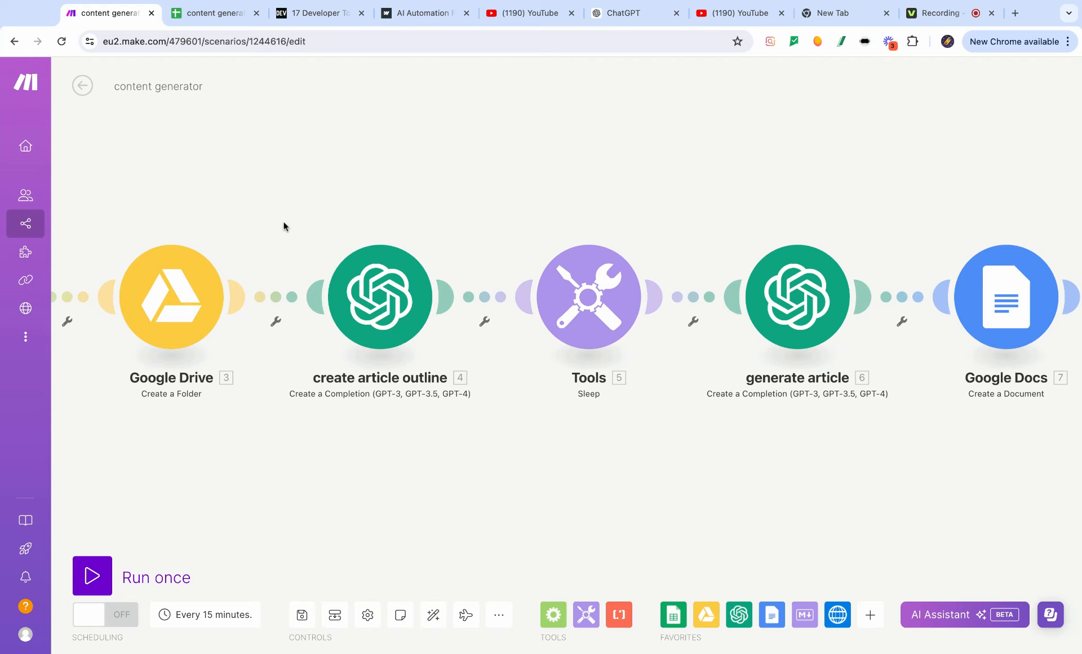
scroll(329, 224, "left", 5)
scroll(875, 420, "right", 5)
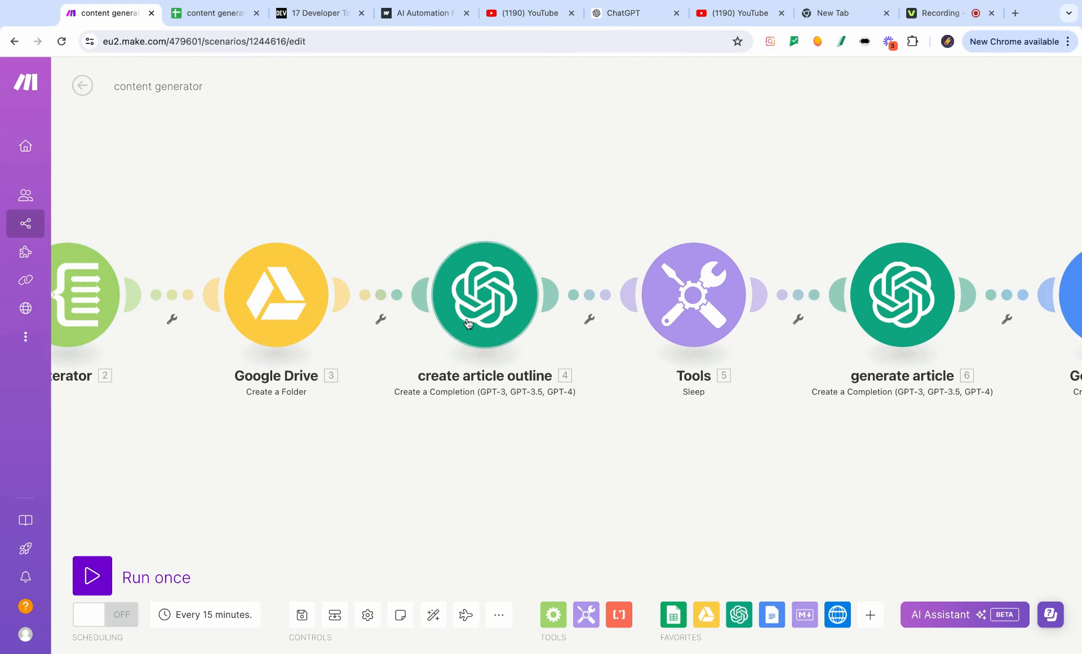
left_click(495, 312)
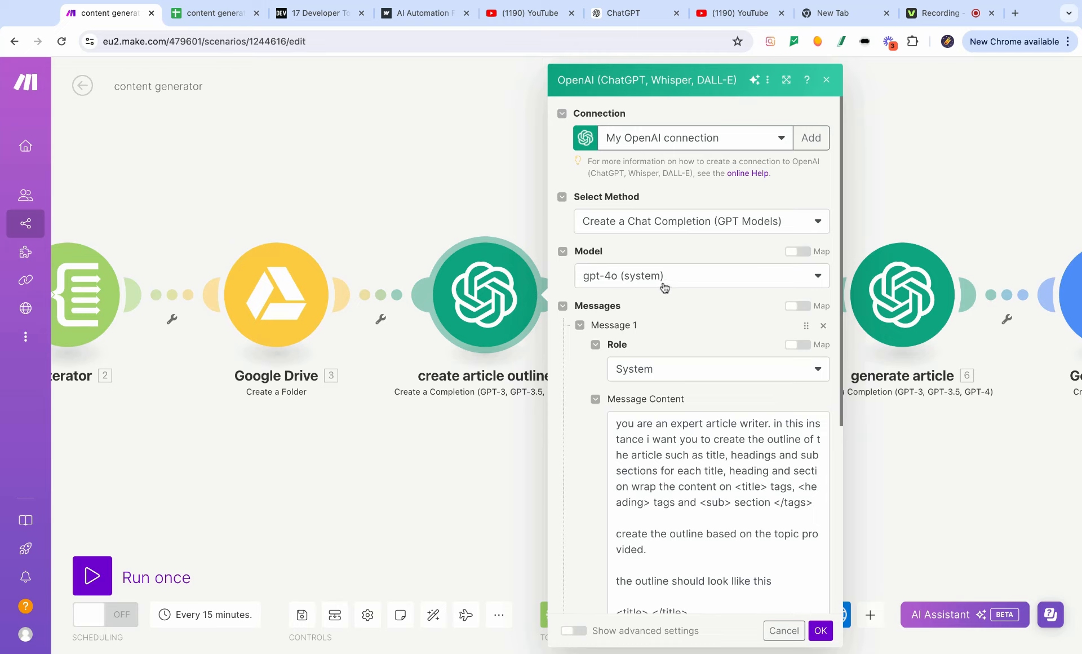
scroll(727, 321, "down", 5)
scroll(737, 316, "up", 1)
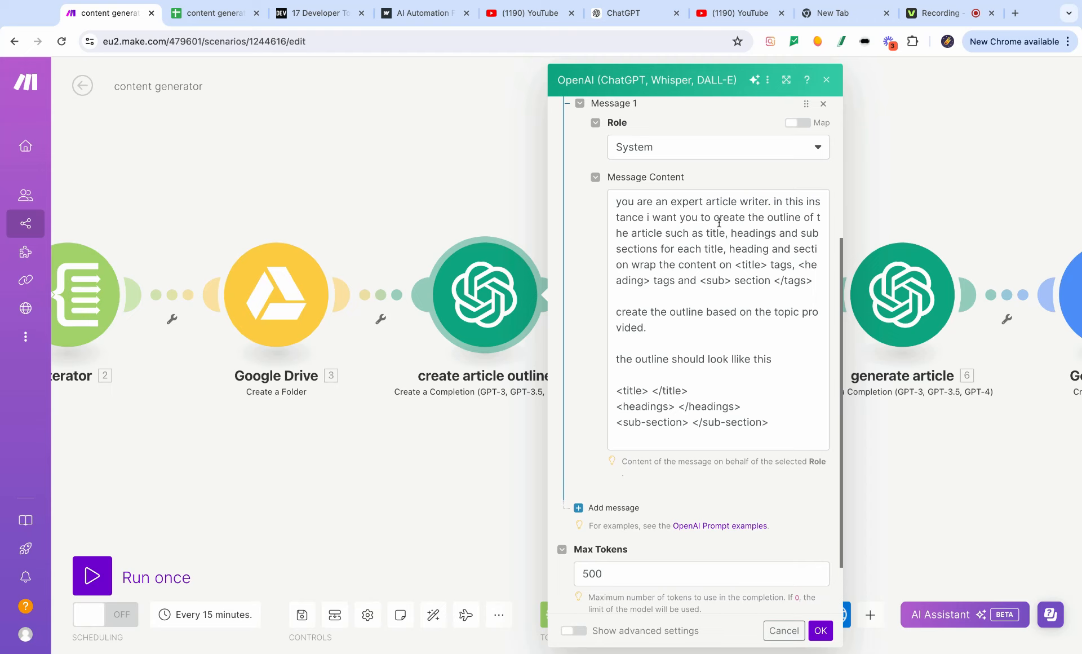
Step: Examine the outline prompt's instructions for title, headings and sub-section tags and the token limit, and close the module with its settings kept
left_click(707, 232)
left_click_drag(742, 233, 764, 233)
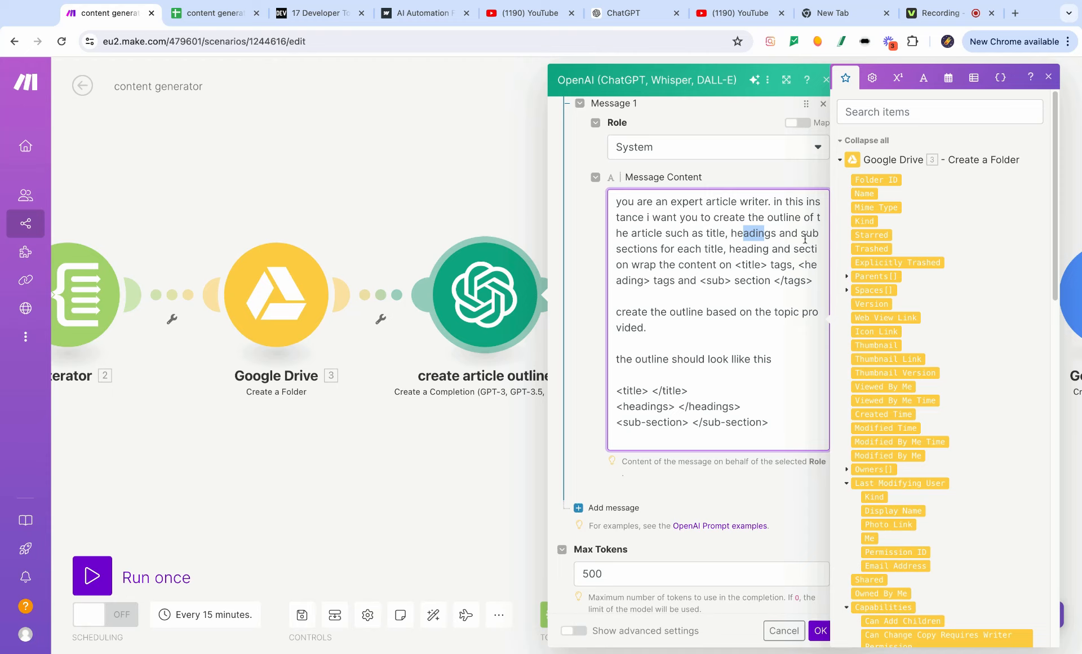
left_click(638, 250)
left_click_drag(736, 266, 656, 281)
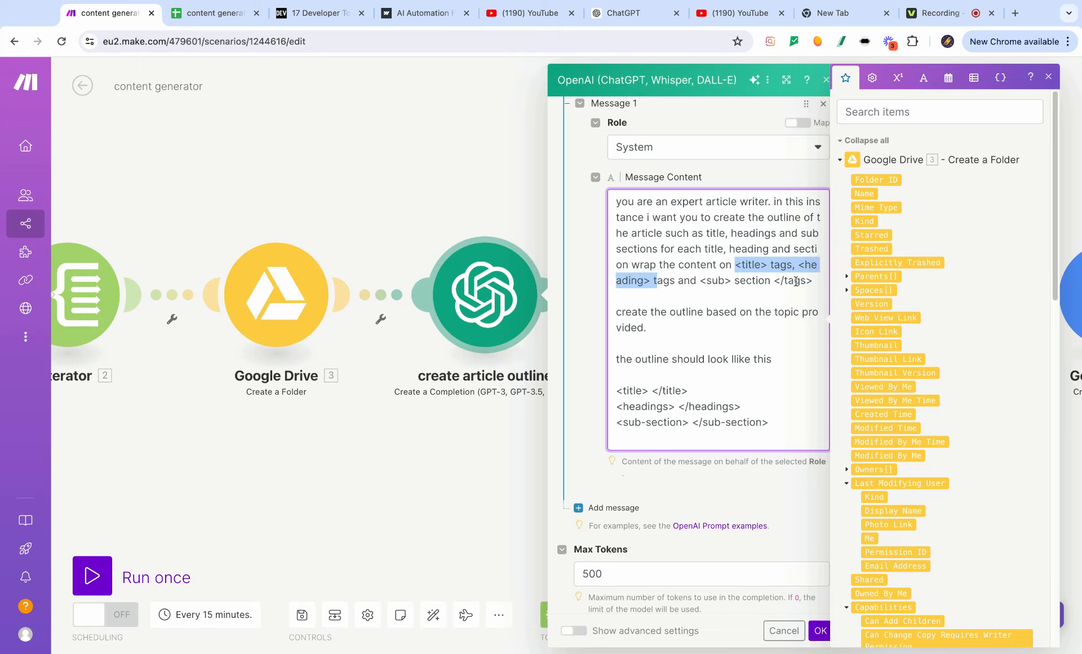
left_click(733, 396)
triple_click(753, 411)
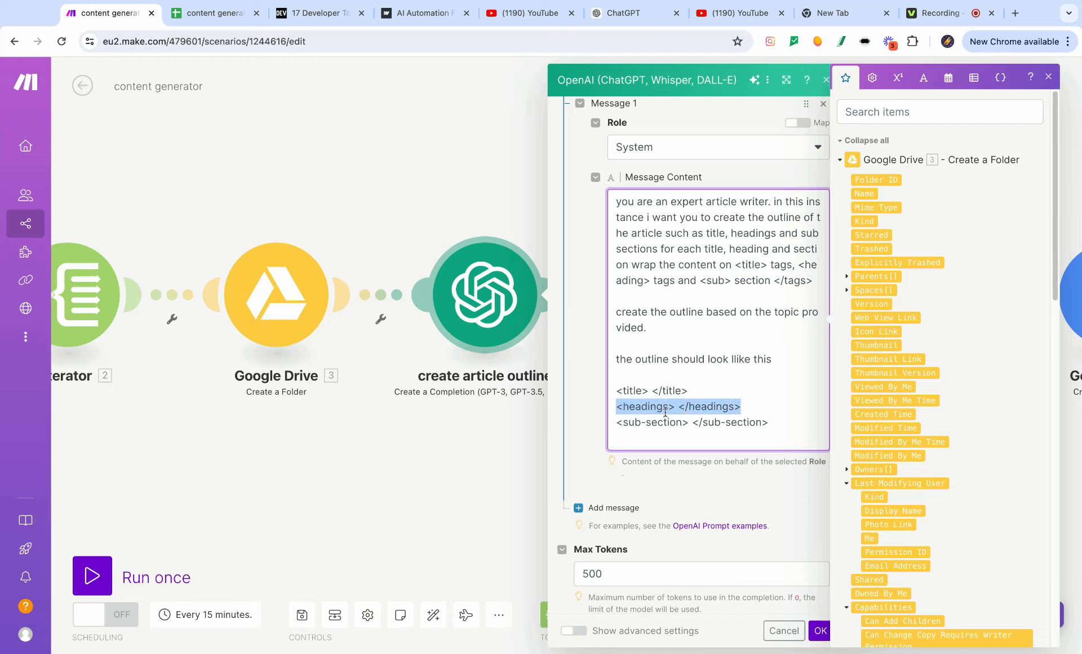
left_click(744, 498)
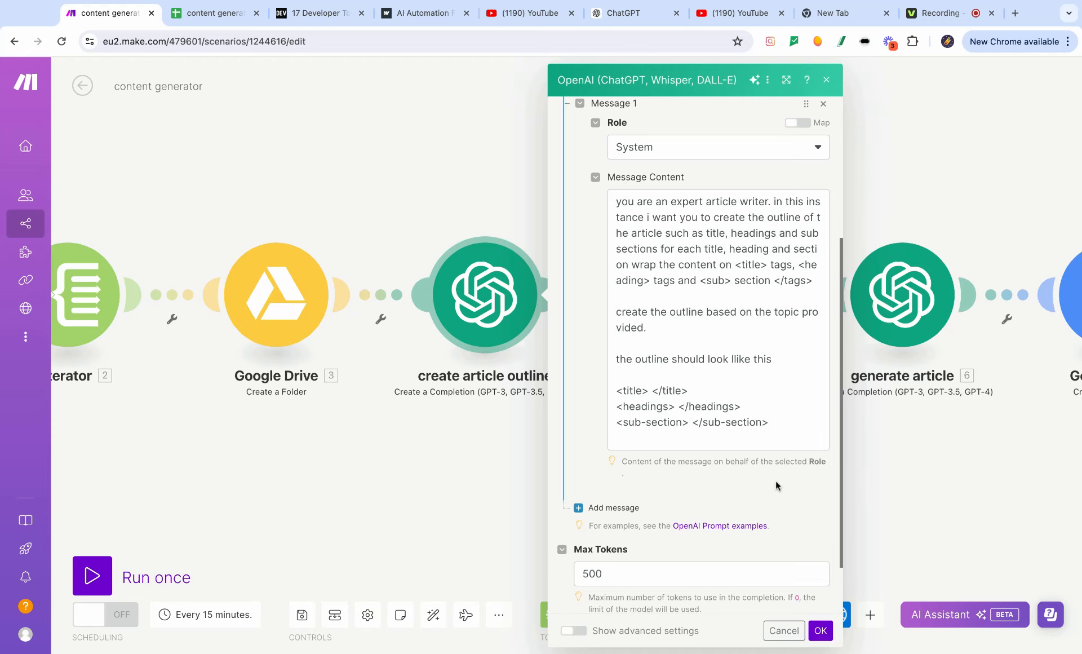
scroll(777, 486, "down", 2)
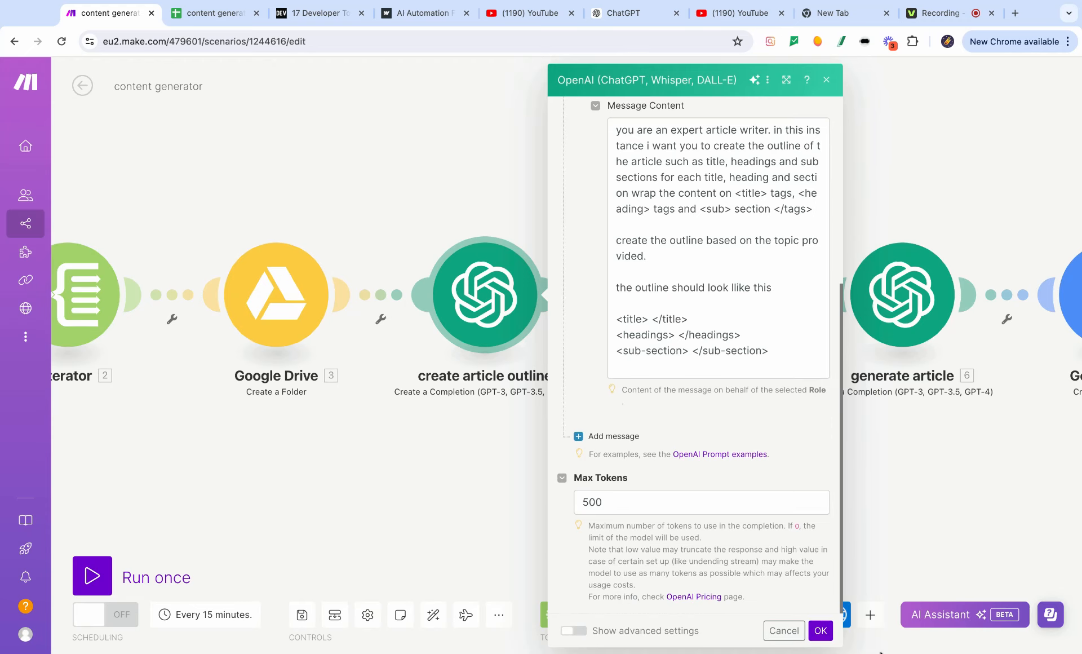
left_click(823, 635)
Step: Check the delay setting of the Sleep module that follows the article outline
left_click(693, 323)
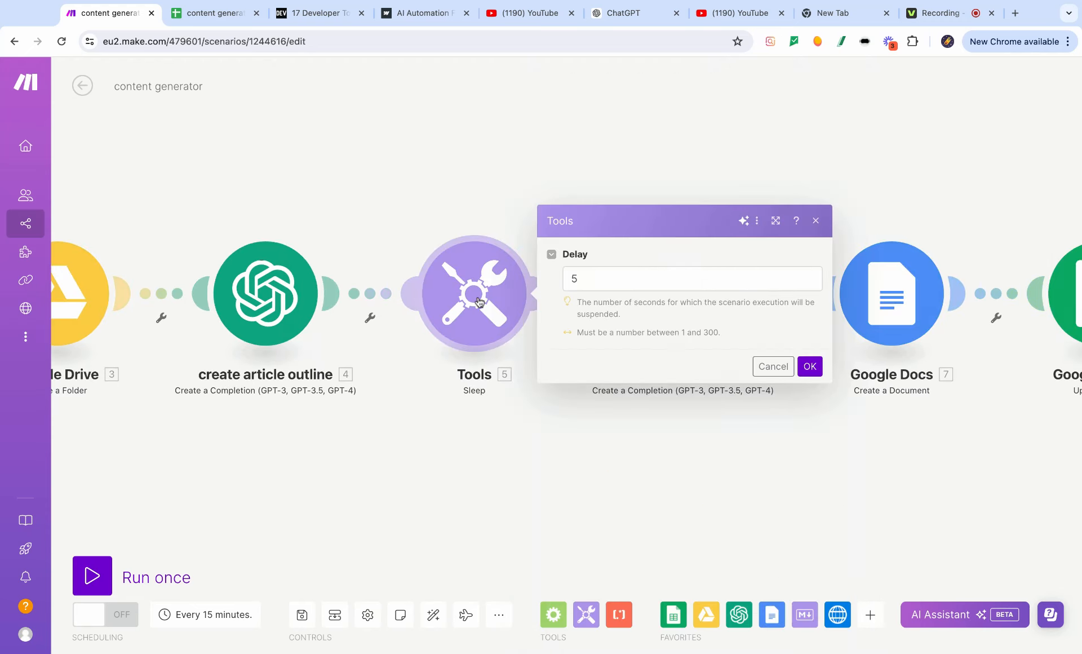
left_click(655, 495)
Step: Open the generate article module and examine the tone and style instructions in its system message
left_click_drag(756, 497, 681, 463)
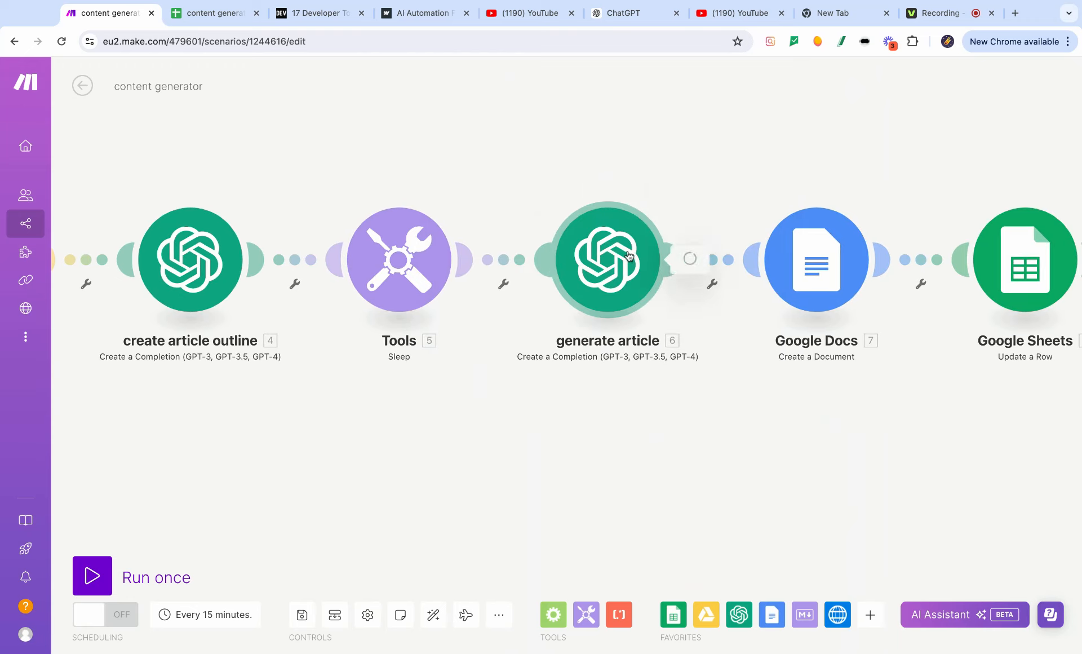
scroll(845, 310, "down", 4)
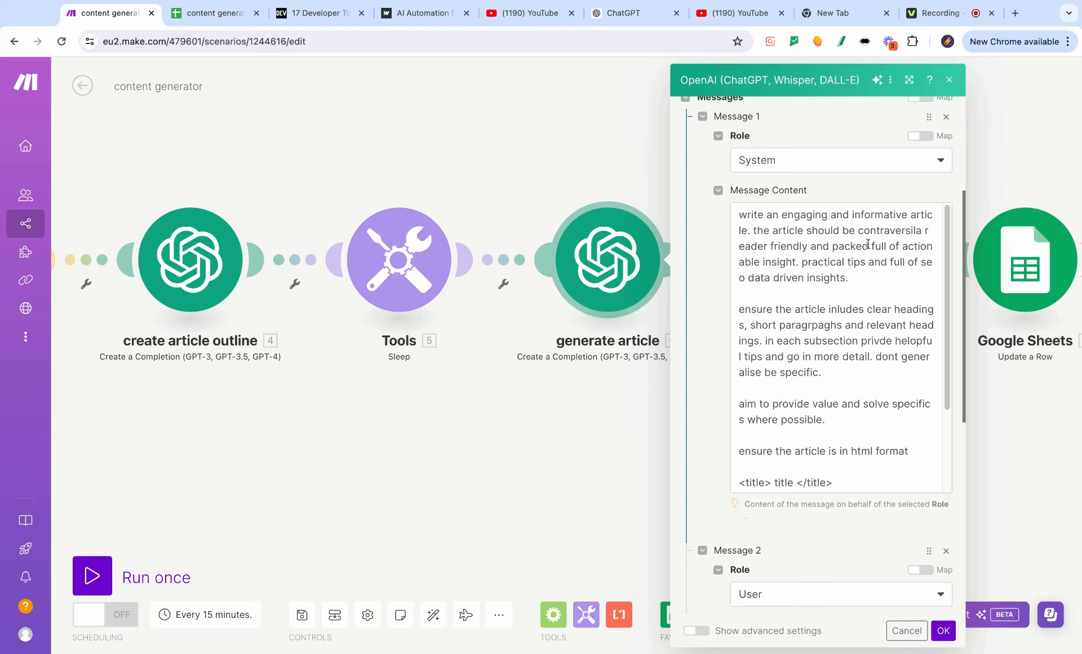
left_click_drag(782, 218, 893, 216)
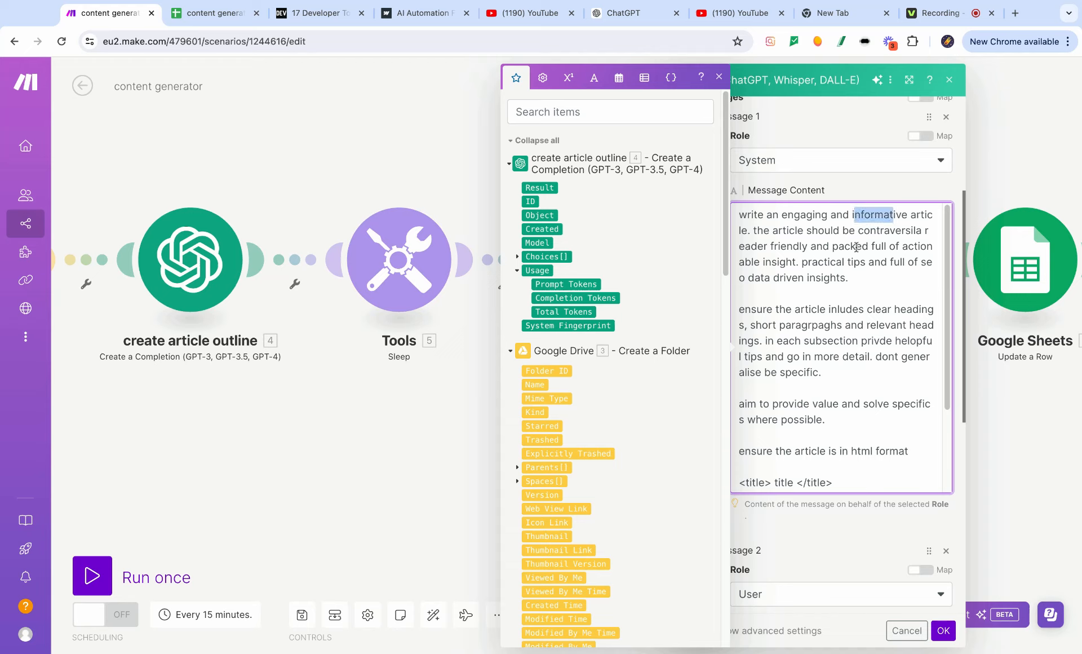
left_click_drag(808, 248, 787, 248)
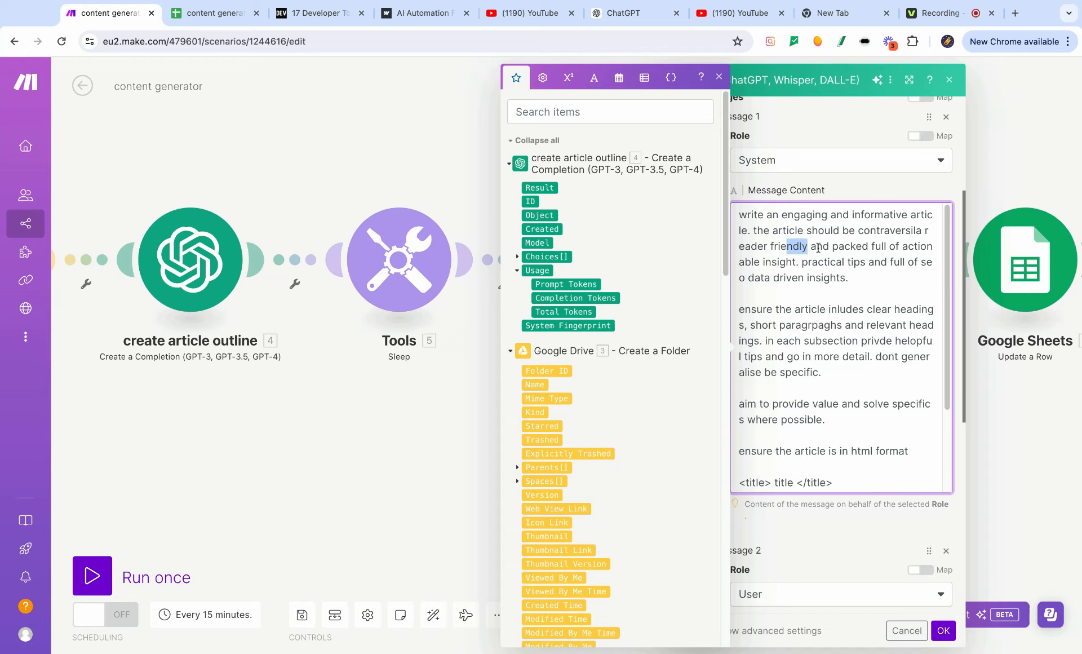
left_click(839, 278)
scroll(850, 352, "down", 2)
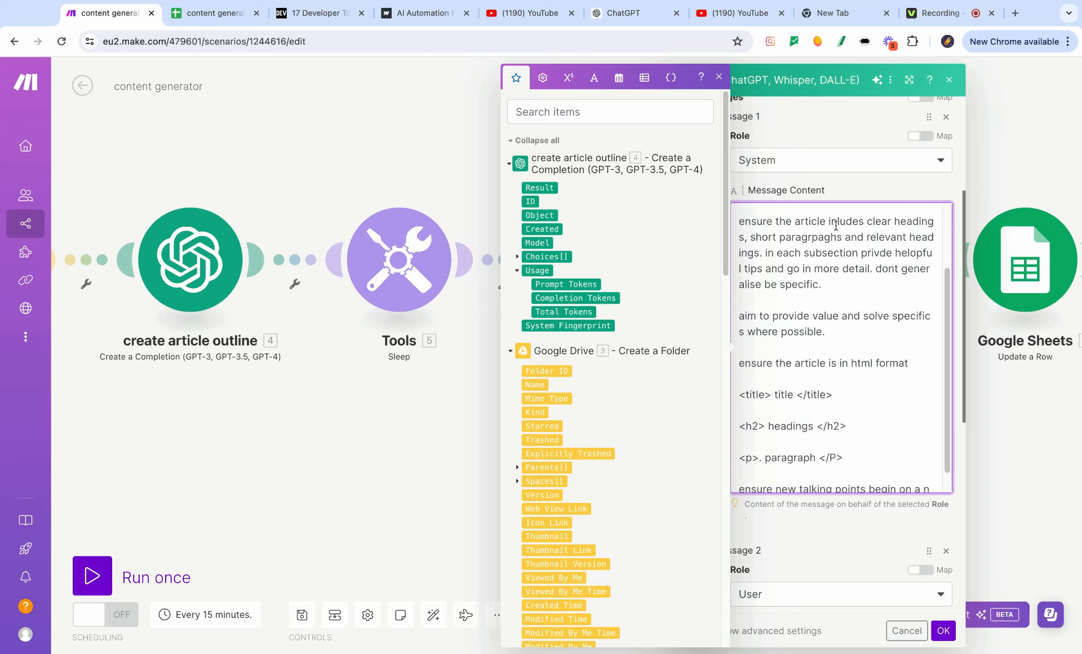
Step: Examine the system message's requirements for headings, paragraphs, reader value and HTML format, and close the generate article module
left_click_drag(828, 224, 921, 223)
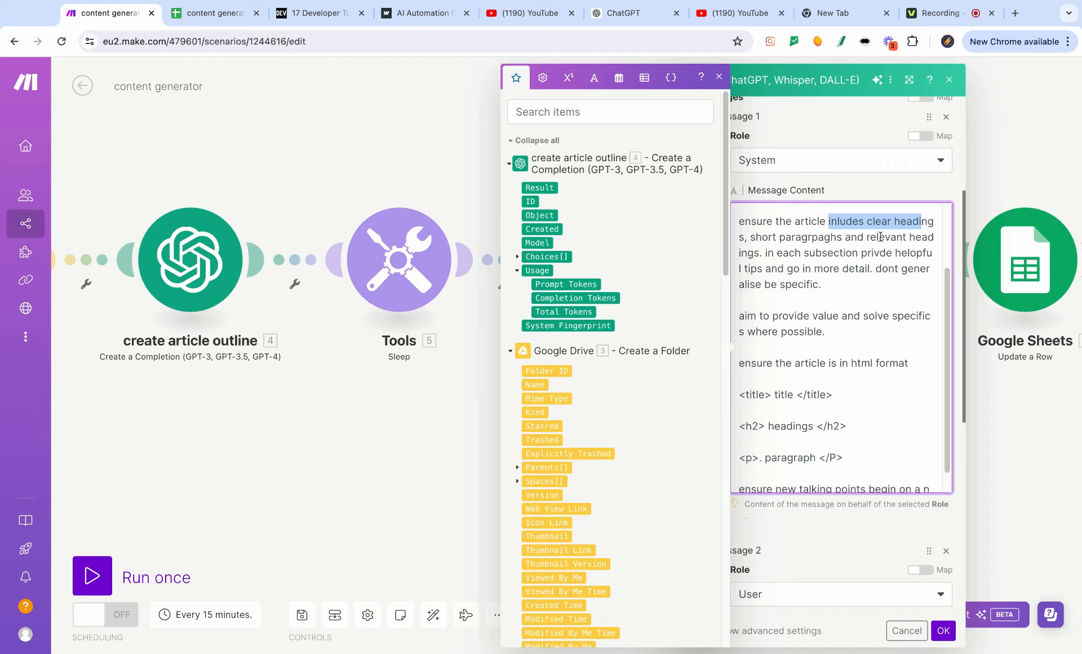
left_click_drag(800, 236, 824, 239)
left_click(857, 341)
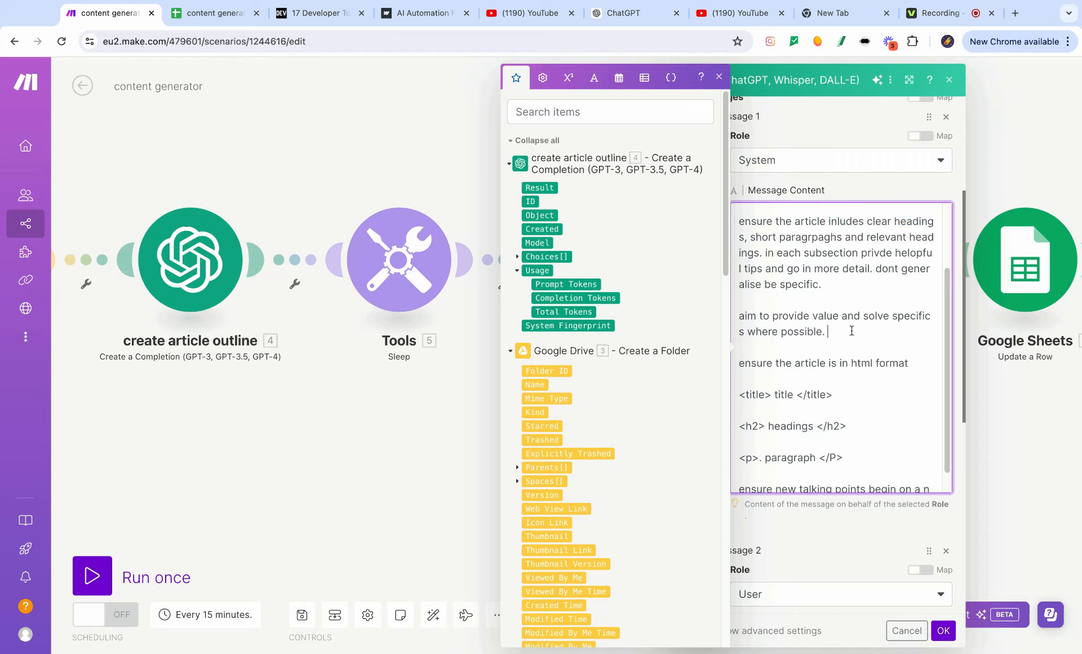
key("shift+Up")
key("shift+Up")
left_click(820, 338)
scroll(847, 344, "down", 1)
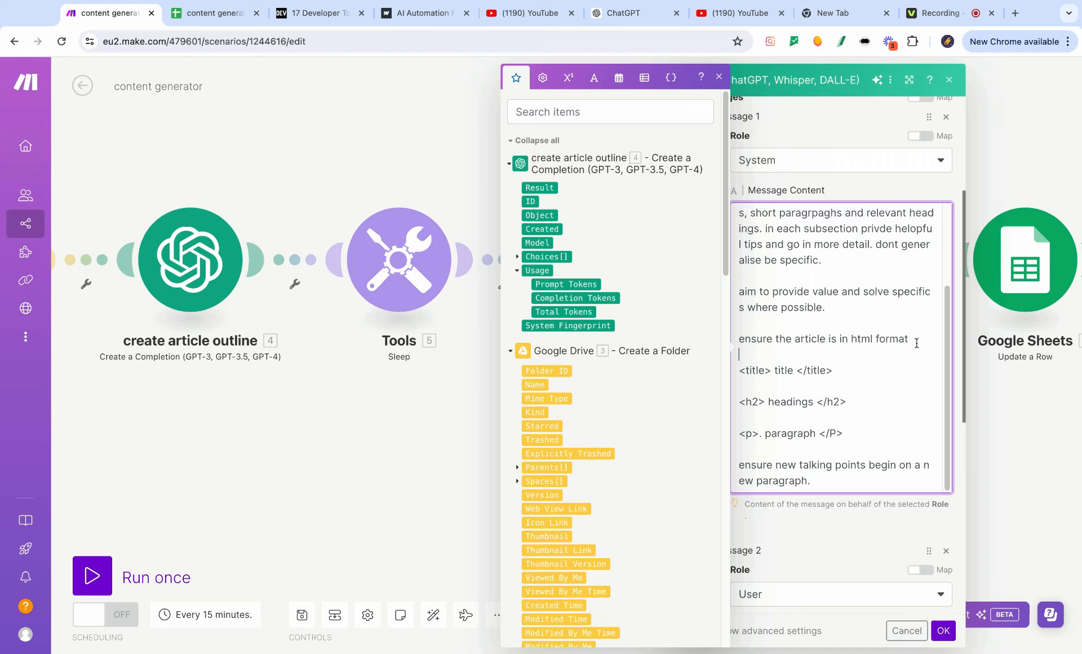
left_click_drag(916, 342, 739, 340)
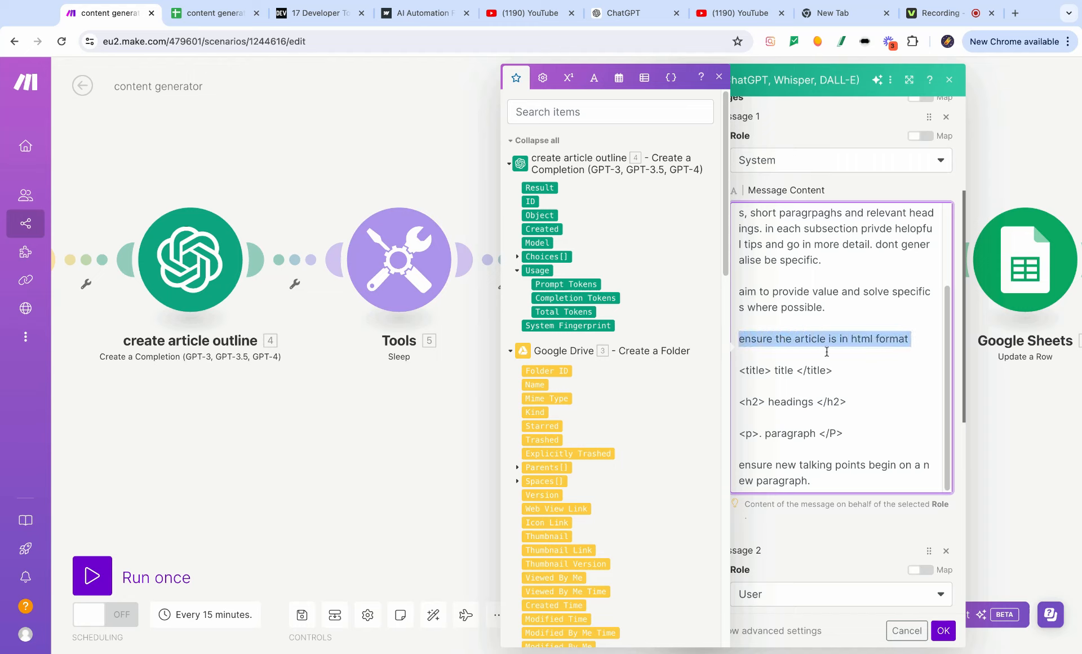
left_click(857, 356)
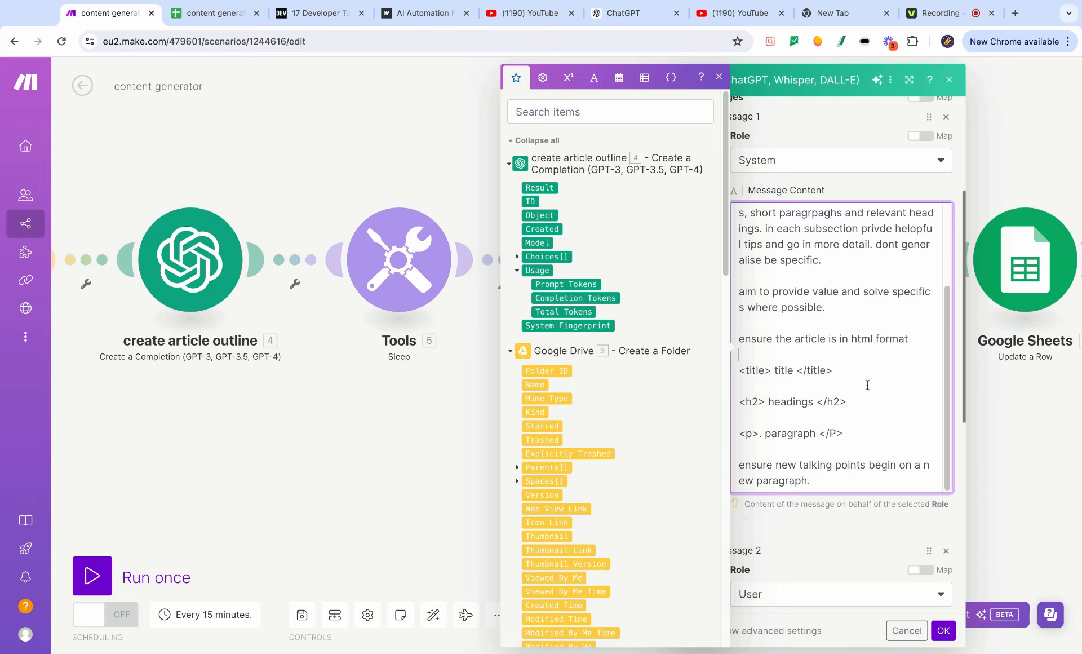
left_click(718, 77)
left_click(950, 80)
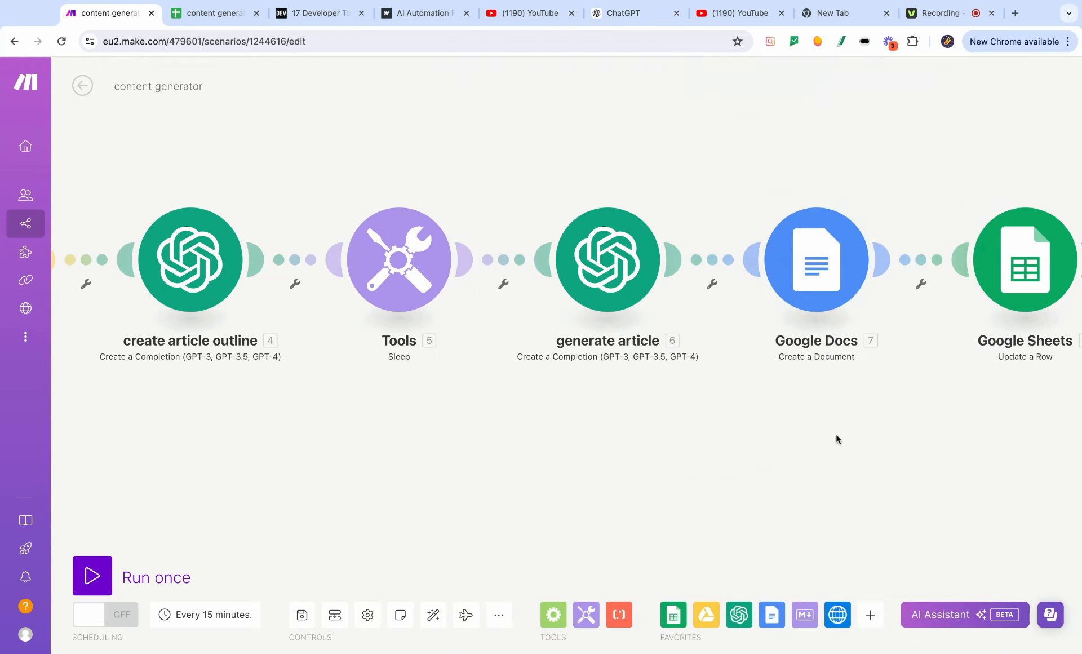
Step: Reopen the generate article module and examine the user message that maps the spreadsheet fields and the outline
scroll(836, 435, "right", 7)
scroll(836, 433, "left", 4)
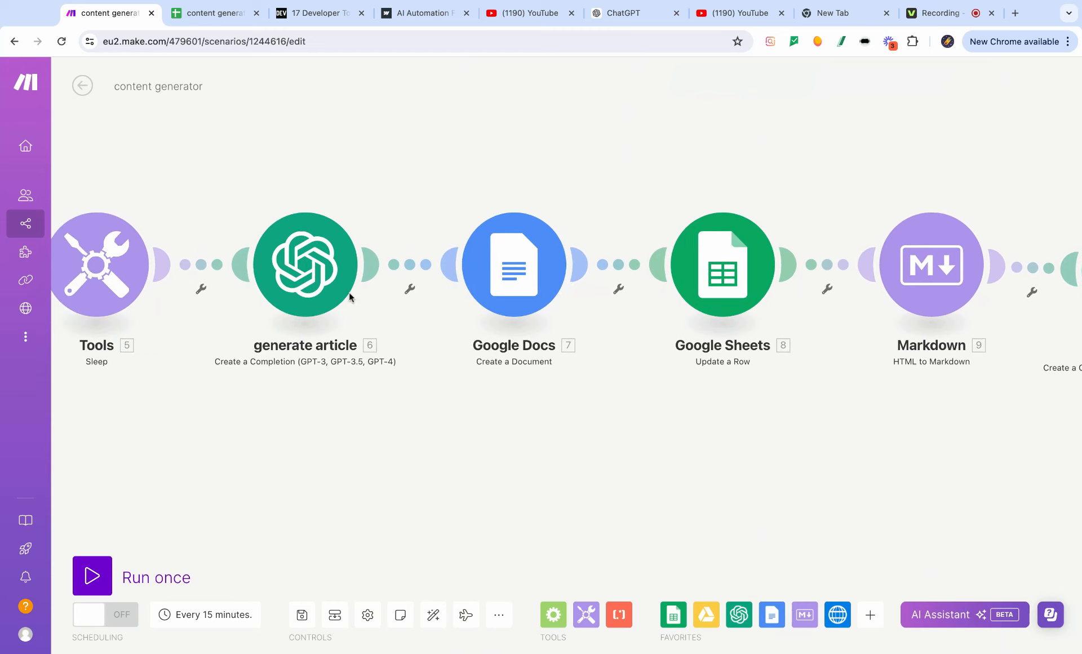
left_click(309, 291)
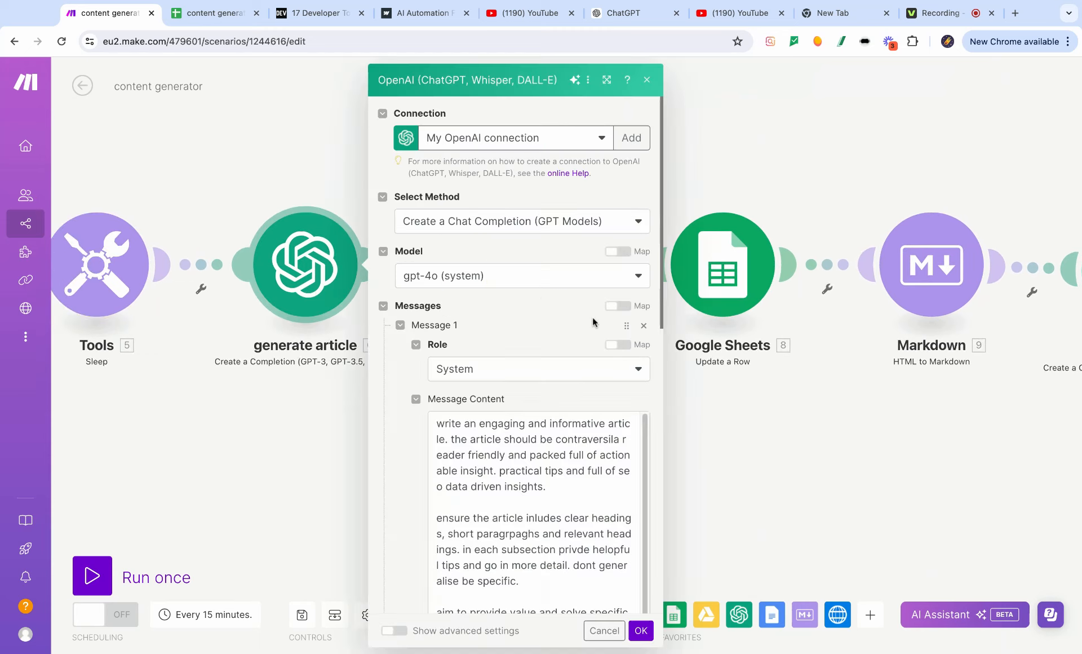
scroll(569, 500, "down", 2)
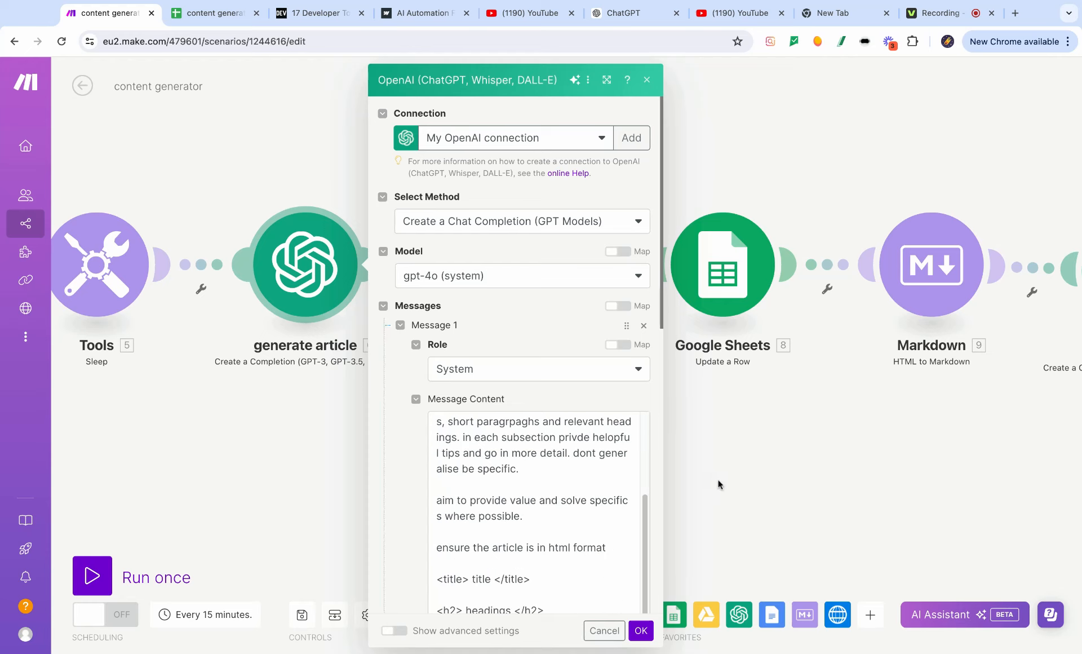
scroll(608, 461, "down", 5)
scroll(607, 461, "down", 4)
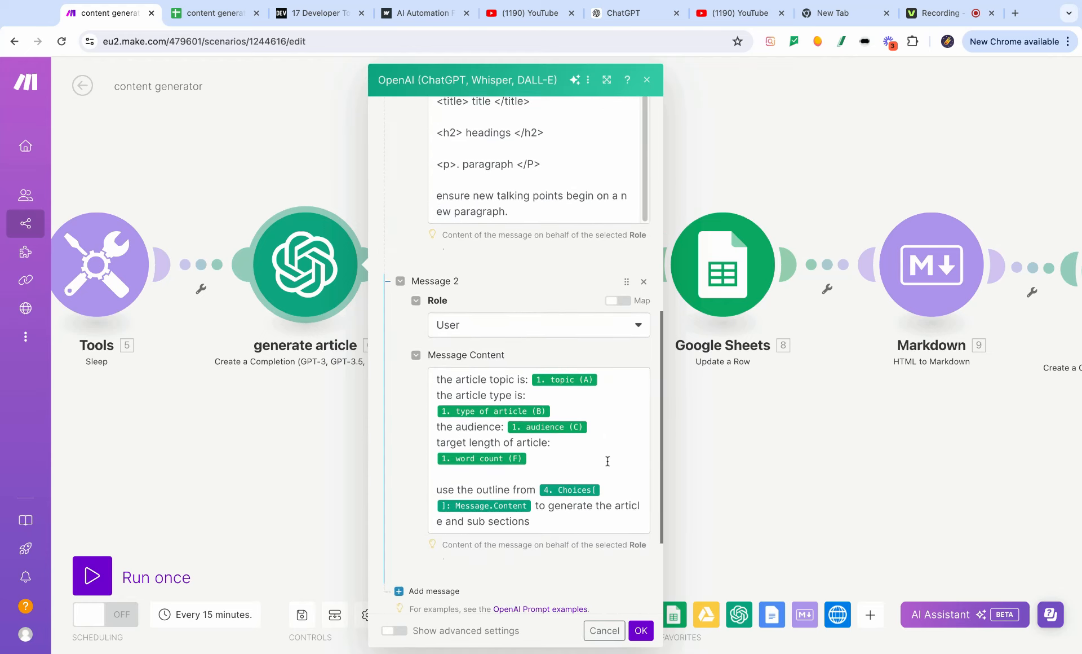
Step: Review how the generate article module's user message uses the outline, check its max tokens setting, and close the module
scroll(573, 333, "up", 7)
scroll(499, 333, "down", 6)
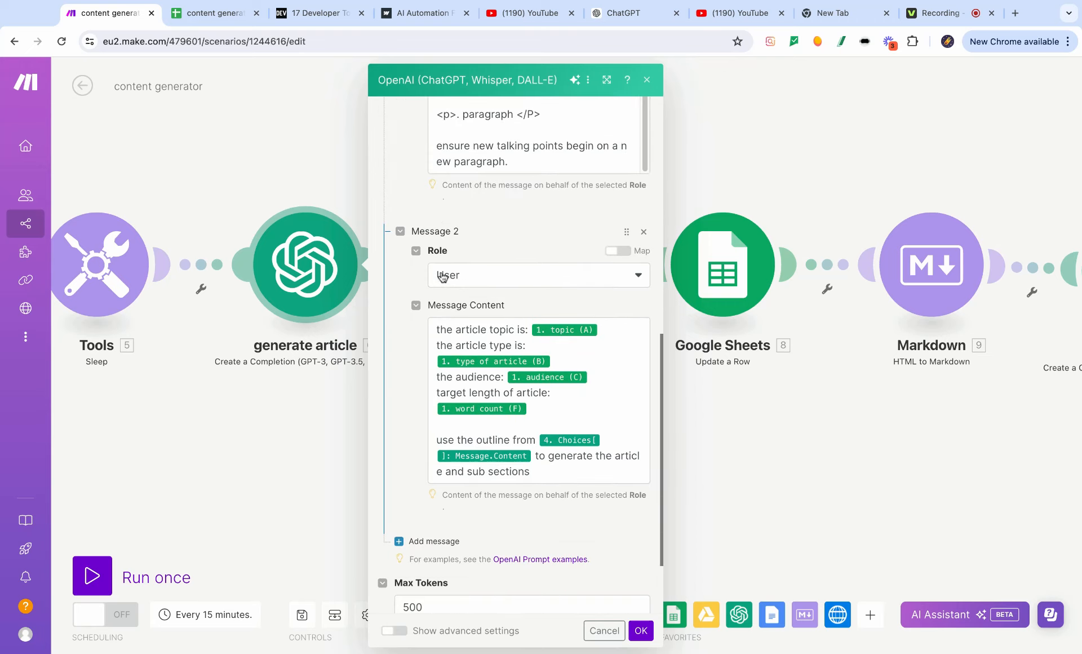
scroll(422, 280, "down", 1)
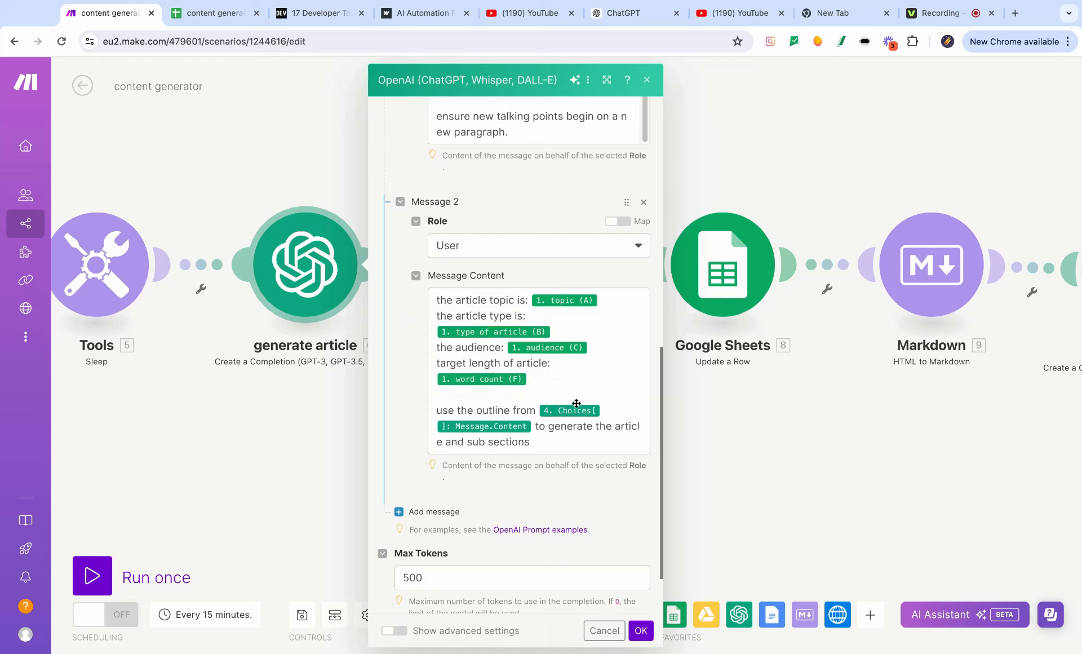
scroll(576, 402, "down", 1)
left_click_drag(542, 413, 427, 383)
left_click(293, 421)
Step: Open the Google Docs Create a Document module, check its name and content mappings, and close it
left_click_drag(230, 417, 636, 408)
left_click_drag(767, 433, 380, 431)
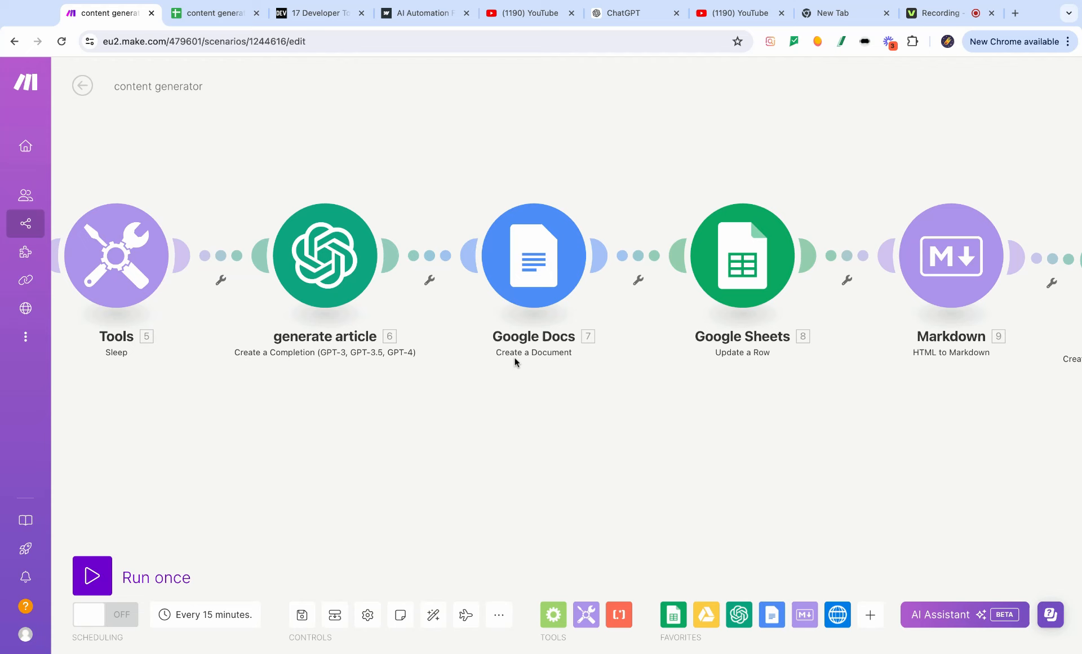
left_click(540, 269)
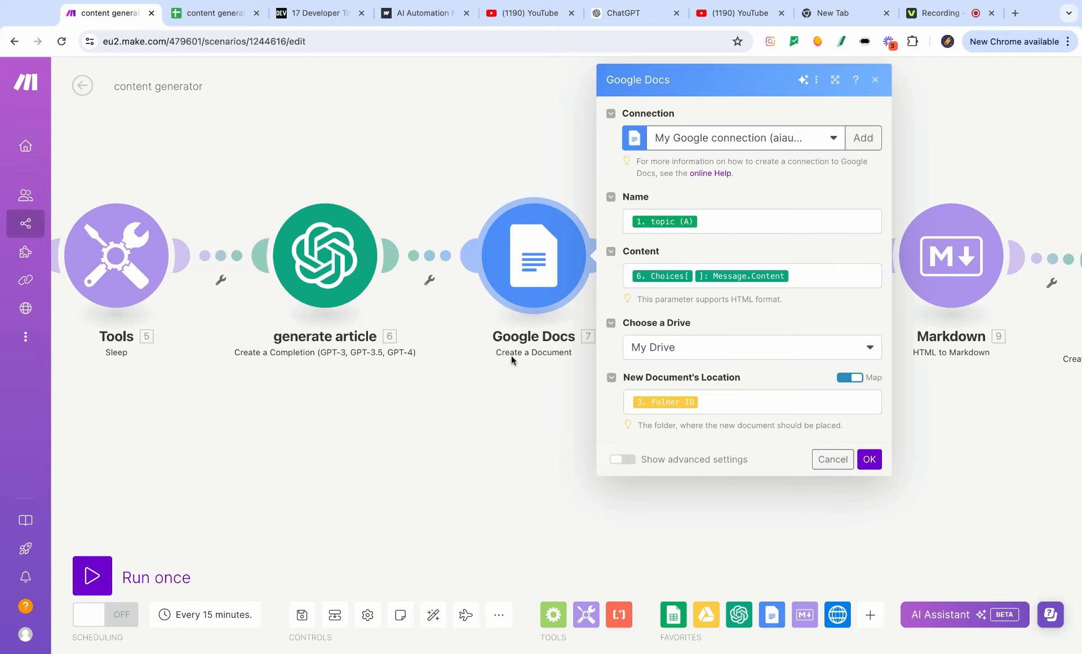
left_click(723, 220)
left_click(812, 273)
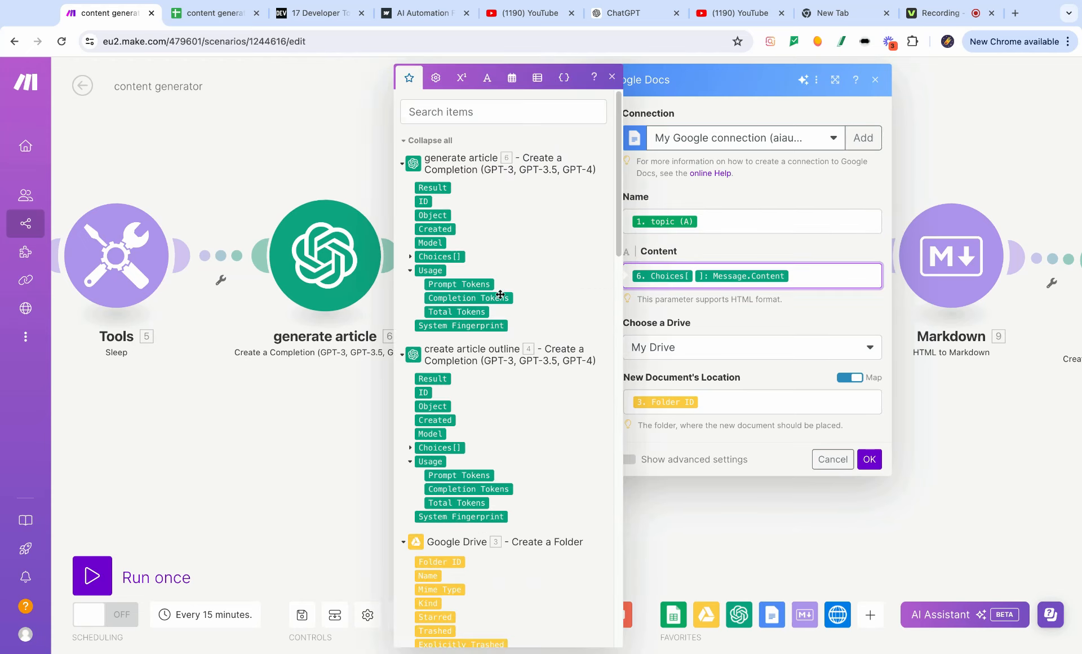
left_click(292, 436)
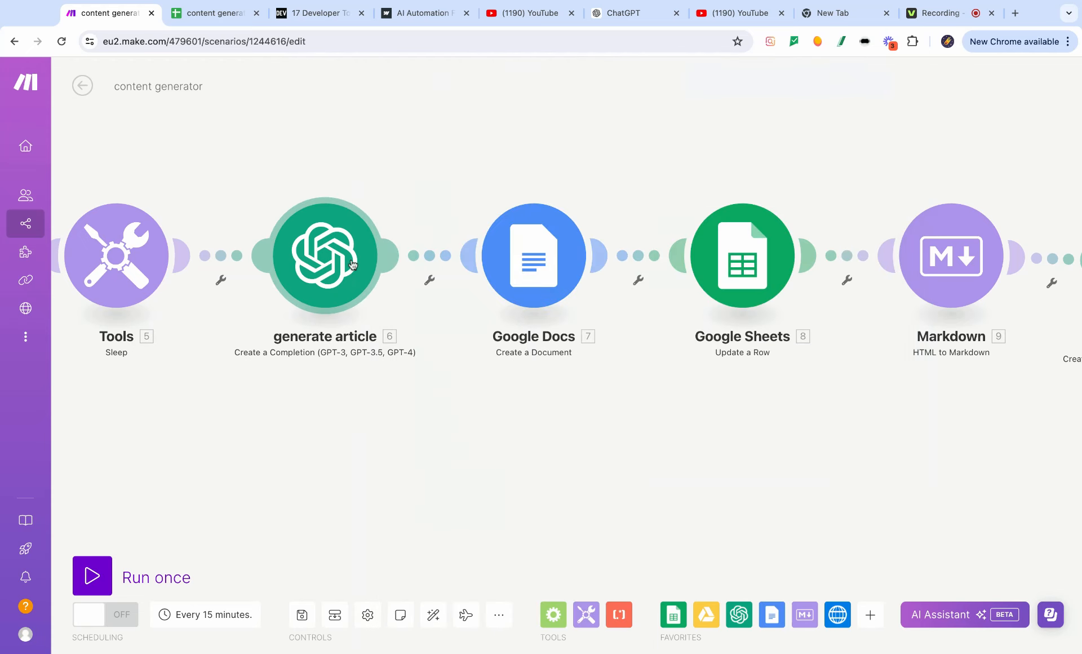
Step: Reopen the Google Docs module to check the drive and folder where the new document is placed, and close it
left_click(533, 251)
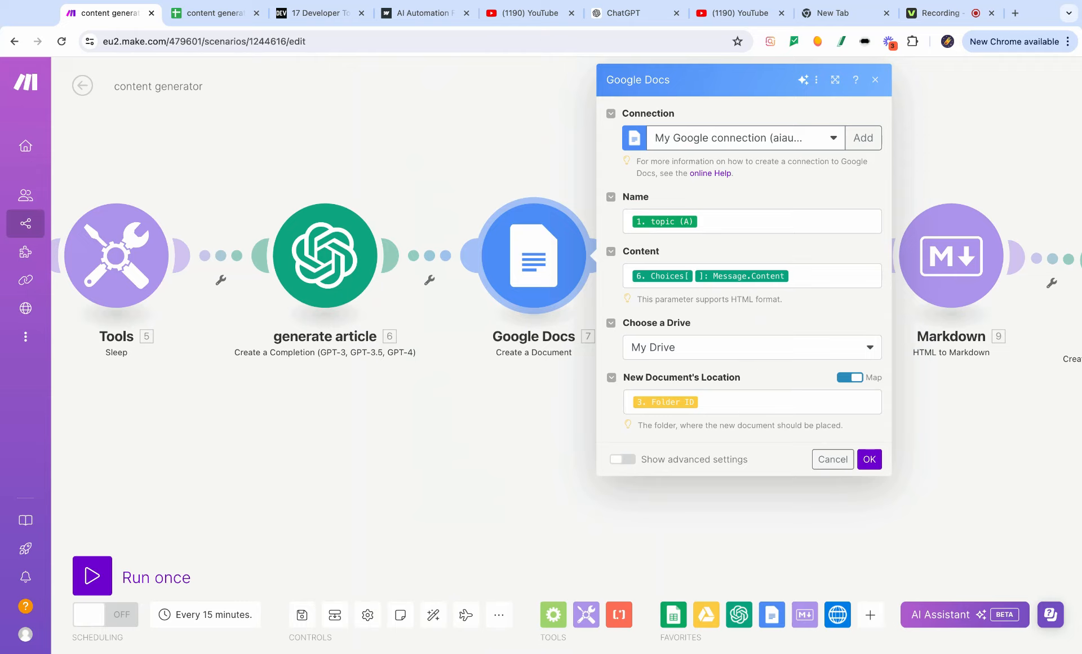
left_click(318, 458)
right_click(266, 458)
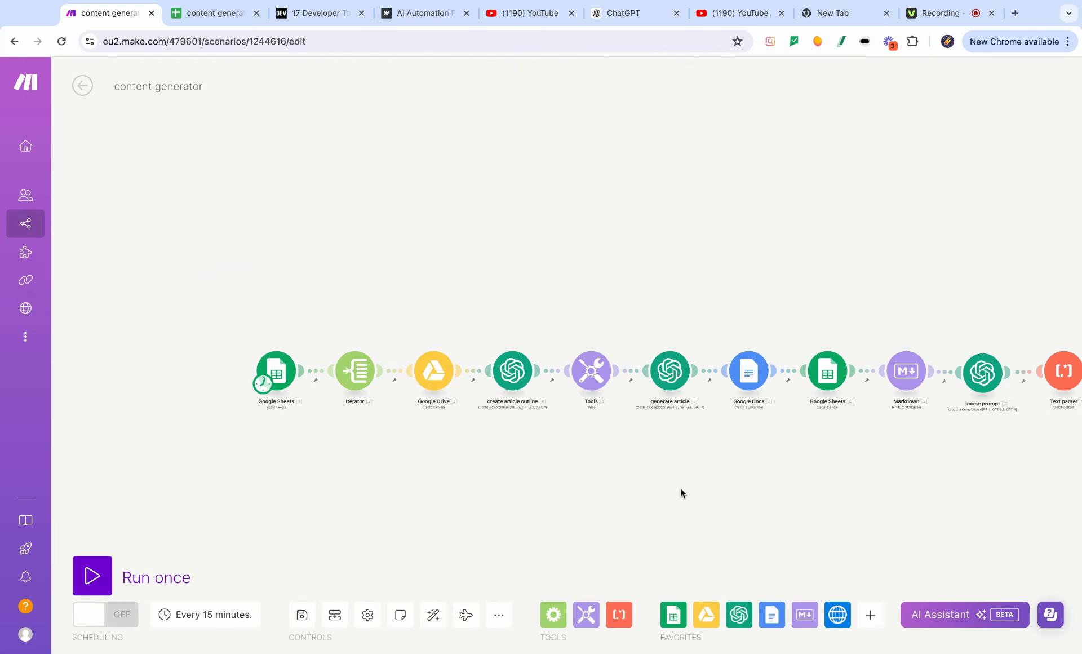
Step: Open the Google Sheets Update a Row module, check the file ID and folder ID column mappings, and close it
left_click_drag(681, 489, 659, 479)
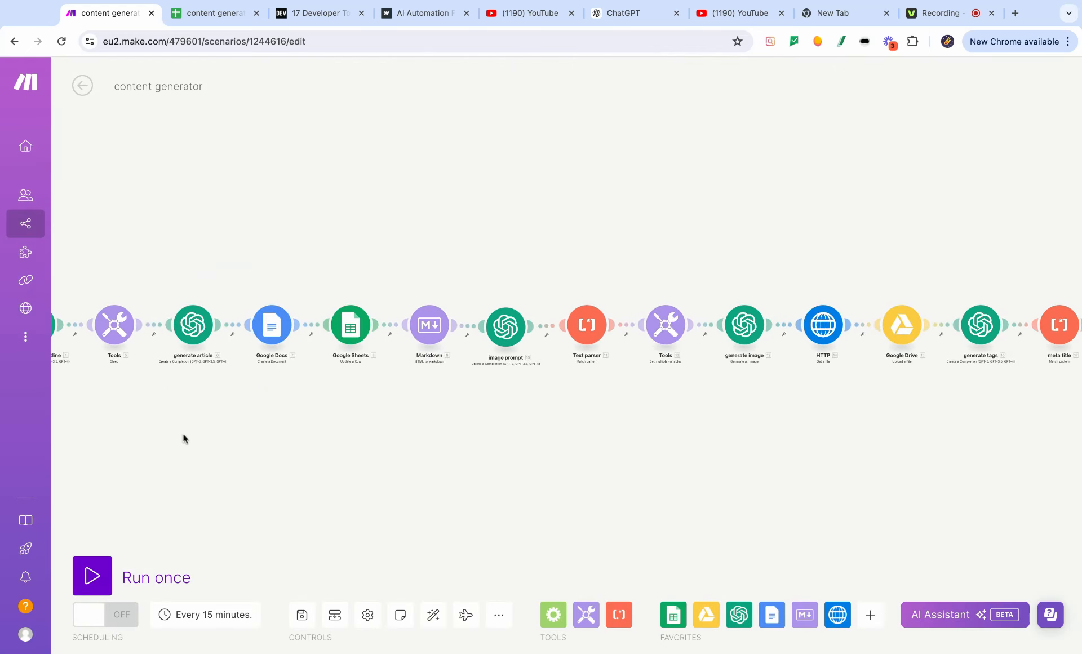
scroll(366, 396, "up", 5)
left_click_drag(120, 310, 276, 397)
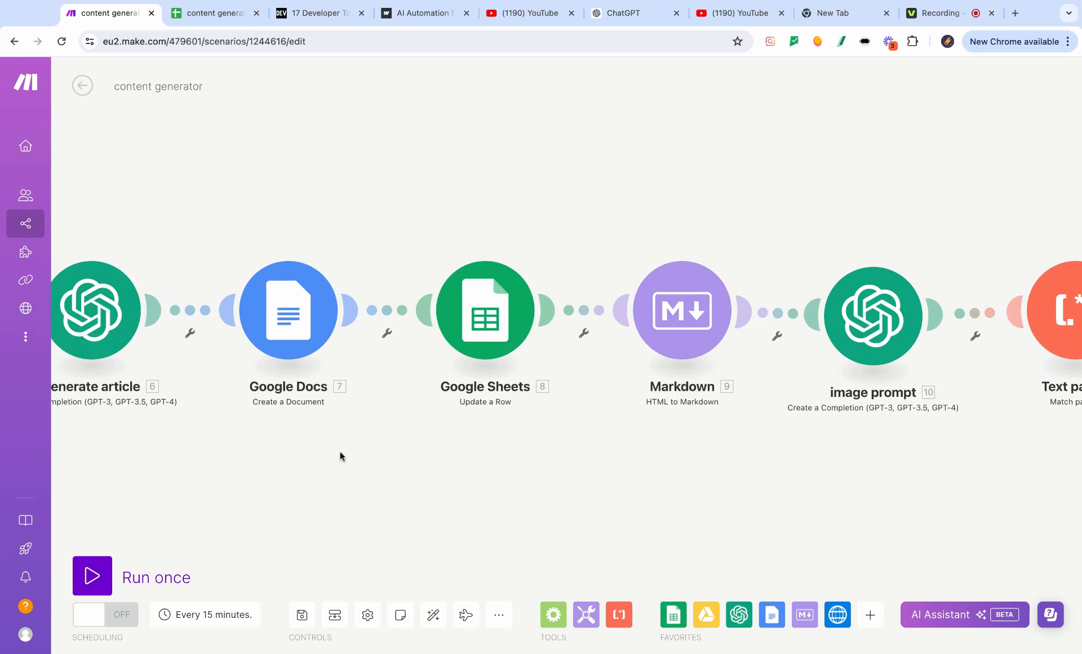
scroll(339, 451, "up", 1)
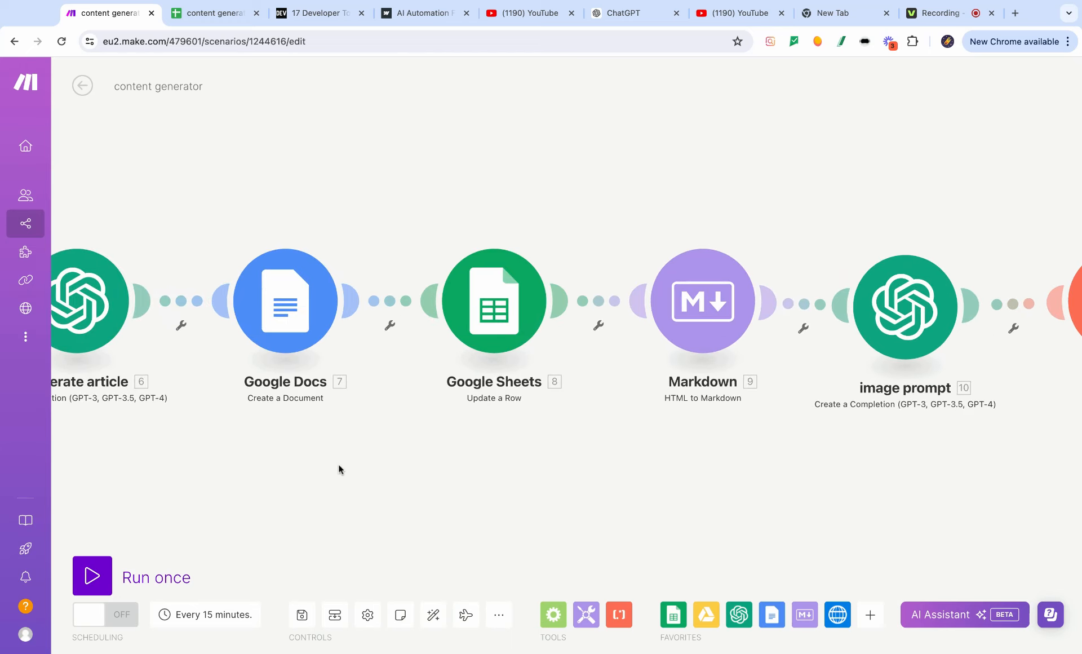
left_click(502, 320)
scroll(704, 403, "down", 15)
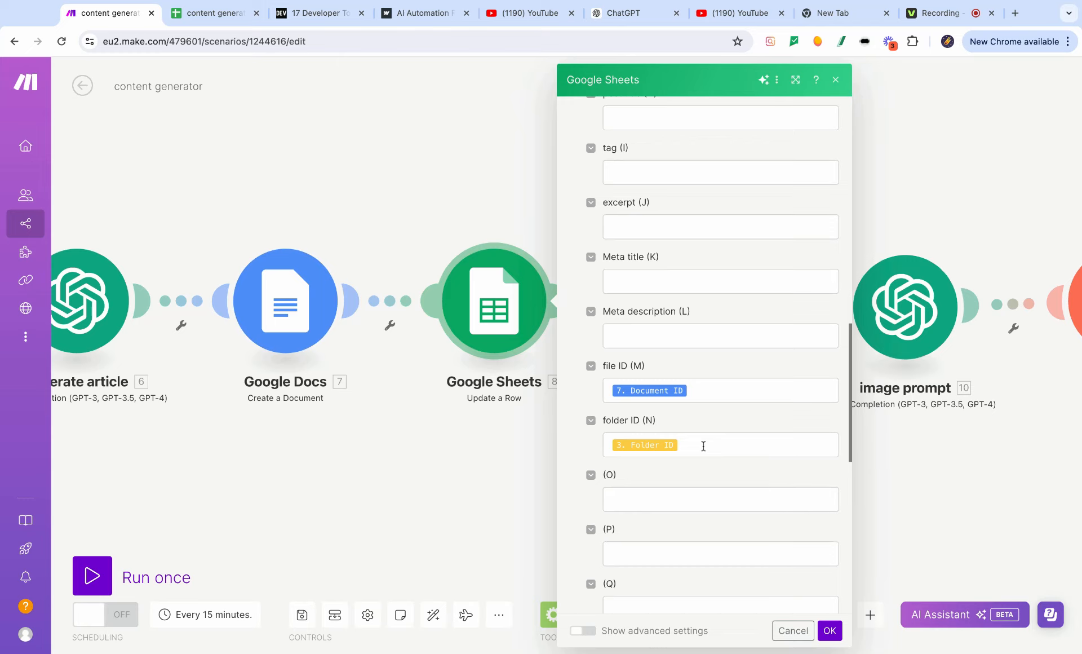
left_click(373, 496)
Step: Follow the flow past the Markdown module, open the image prompt module, and examine its system and user messages
scroll(636, 479, "left", 10)
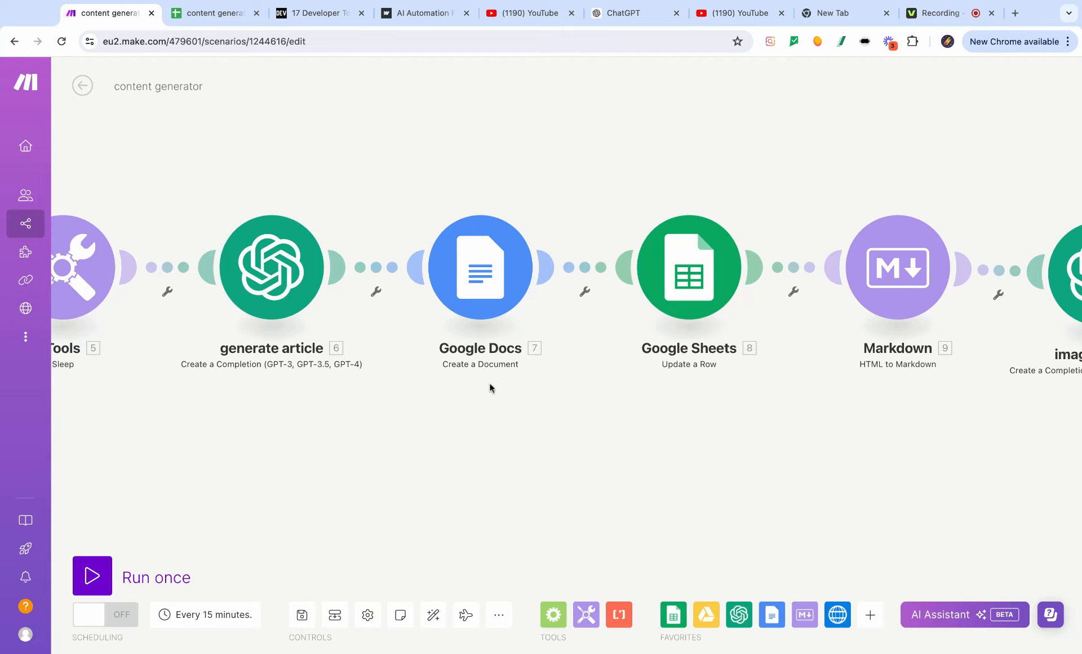
scroll(704, 408, "right", 10)
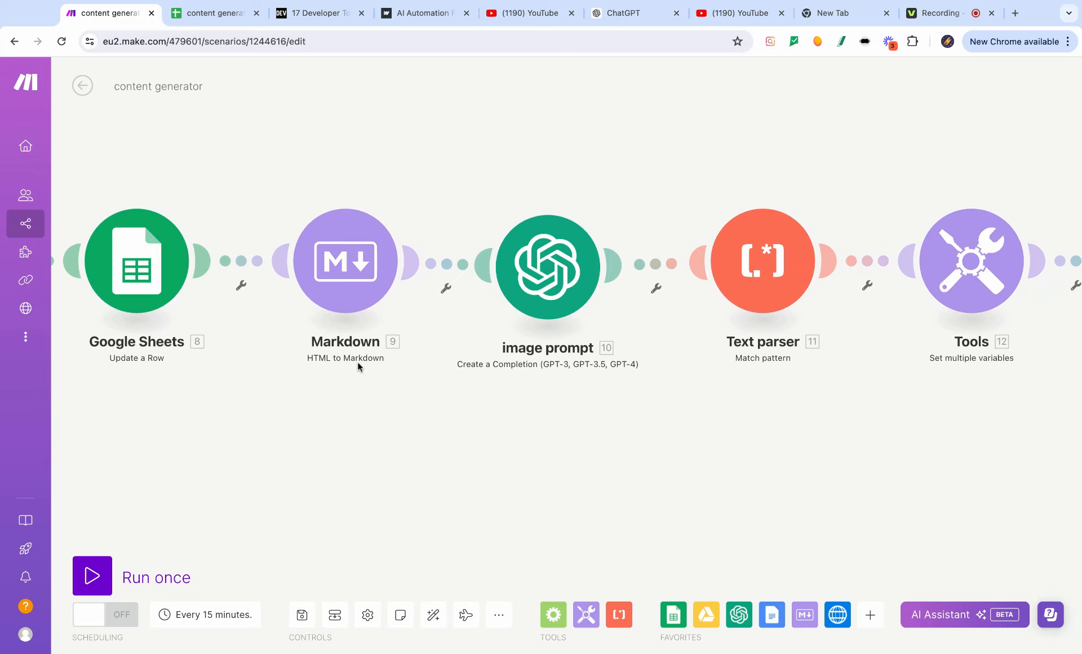
scroll(692, 417, "right", 2)
scroll(690, 417, "down", 1)
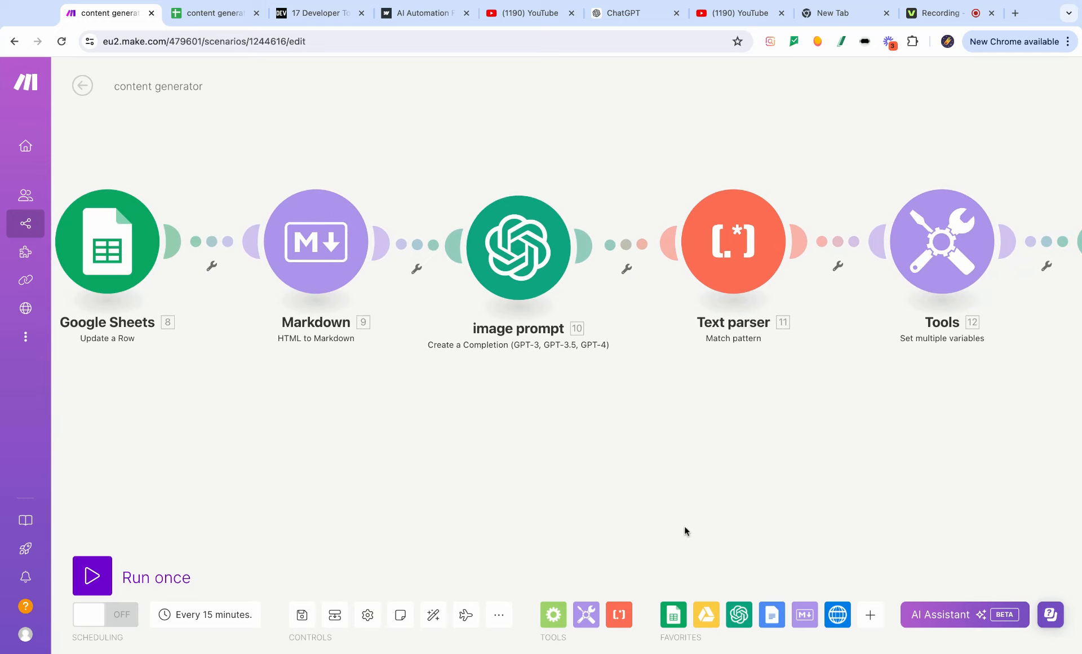
scroll(644, 481, "right", 6)
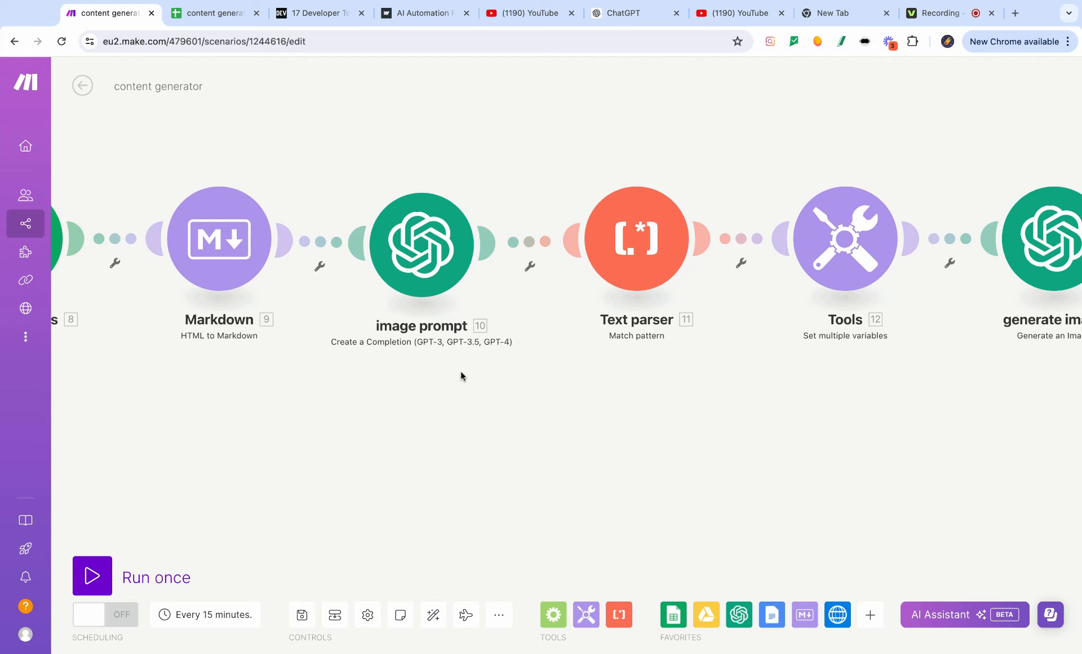
left_click(457, 275)
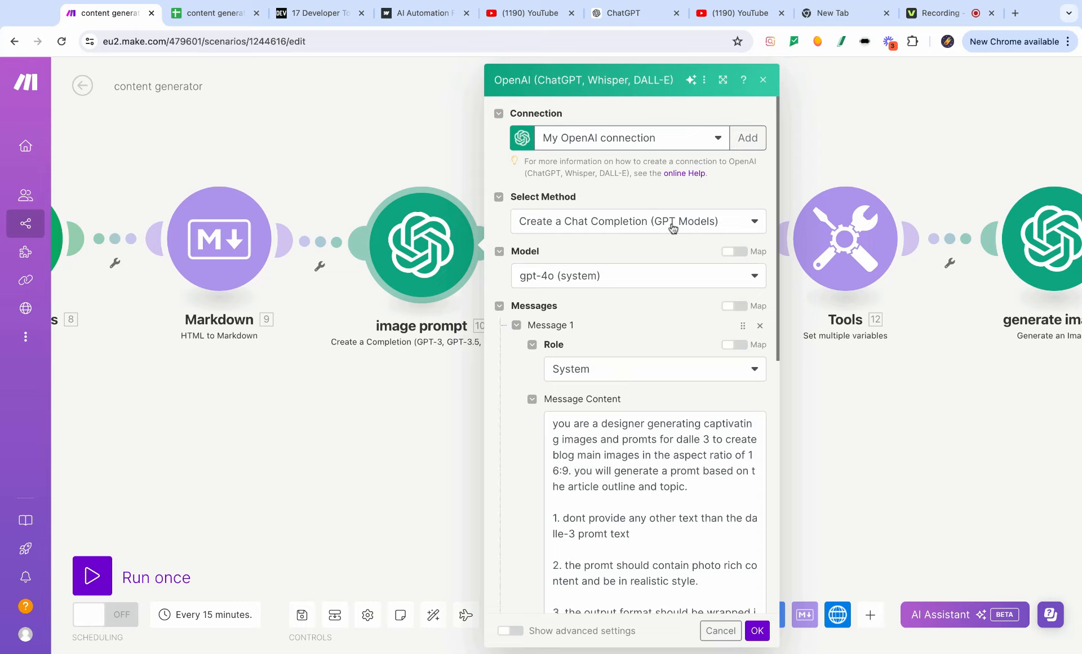
scroll(635, 286, "down", 1)
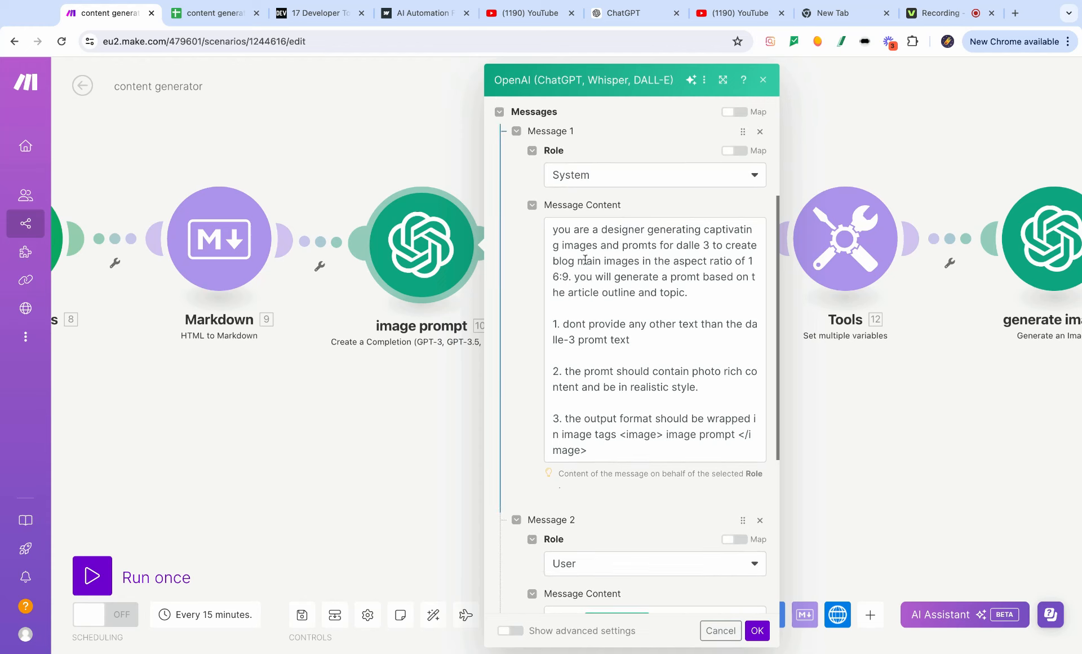
scroll(608, 454, "down", 3)
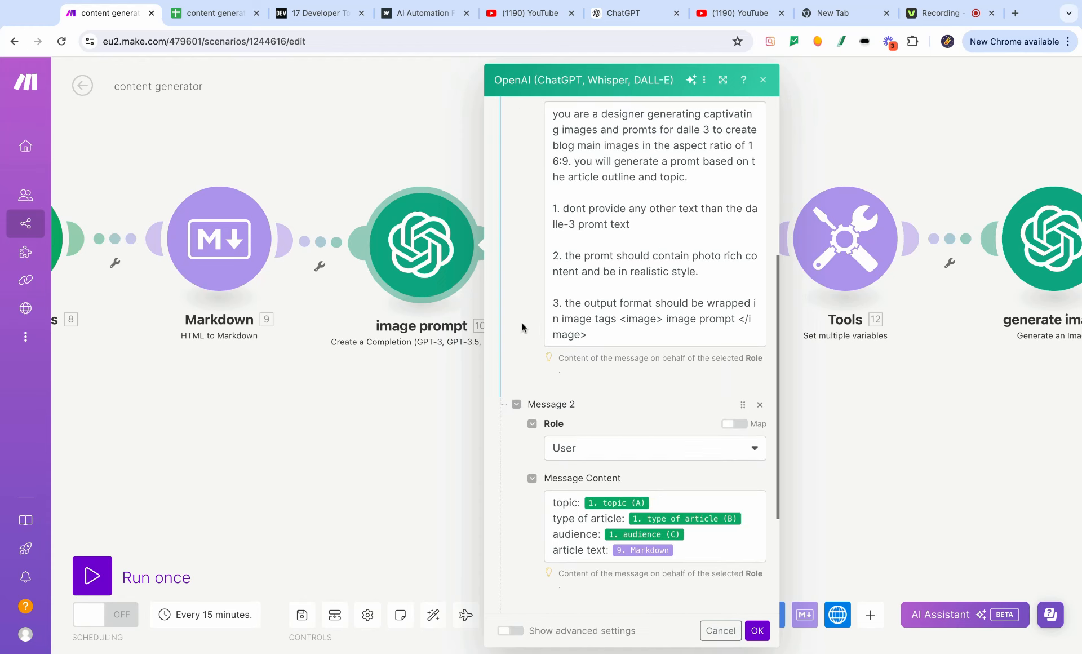
scroll(522, 322, "up", 3)
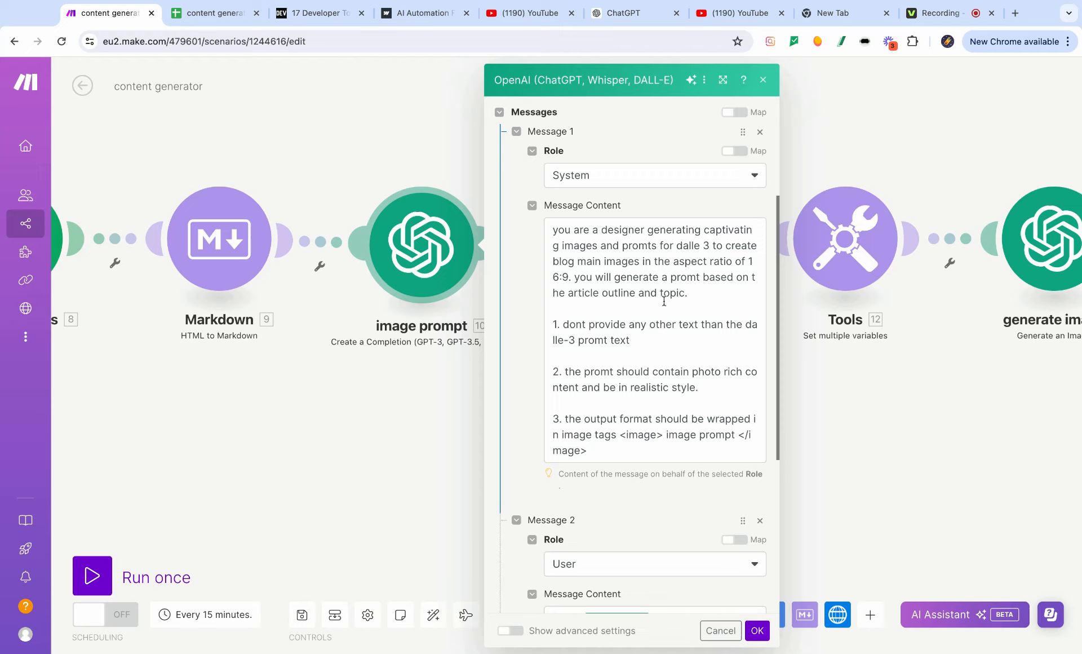
Step: Examine the image prompt system message's designer role, aspect ratio instruction and reliance on the article outline and topic
left_click(751, 262)
type("1")
left_click_drag(675, 262, 573, 277)
left_click(645, 293)
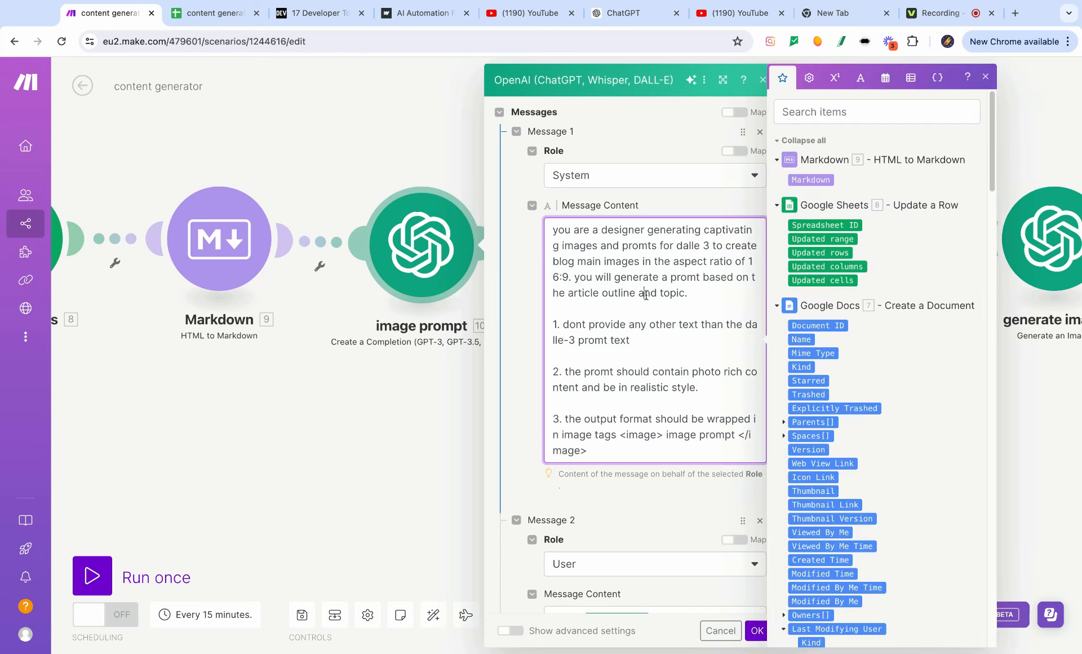
Step: Highlight and read the three numbered output rules in the image prompt system message
scroll(665, 324, "down", 2)
left_click(636, 354)
key("shift+Up")
key("shift+Up")
key("shift+Up")
key("shift+Up")
key("shift+Up")
key("shift+Up")
key("shift+Up")
key("shift+Up")
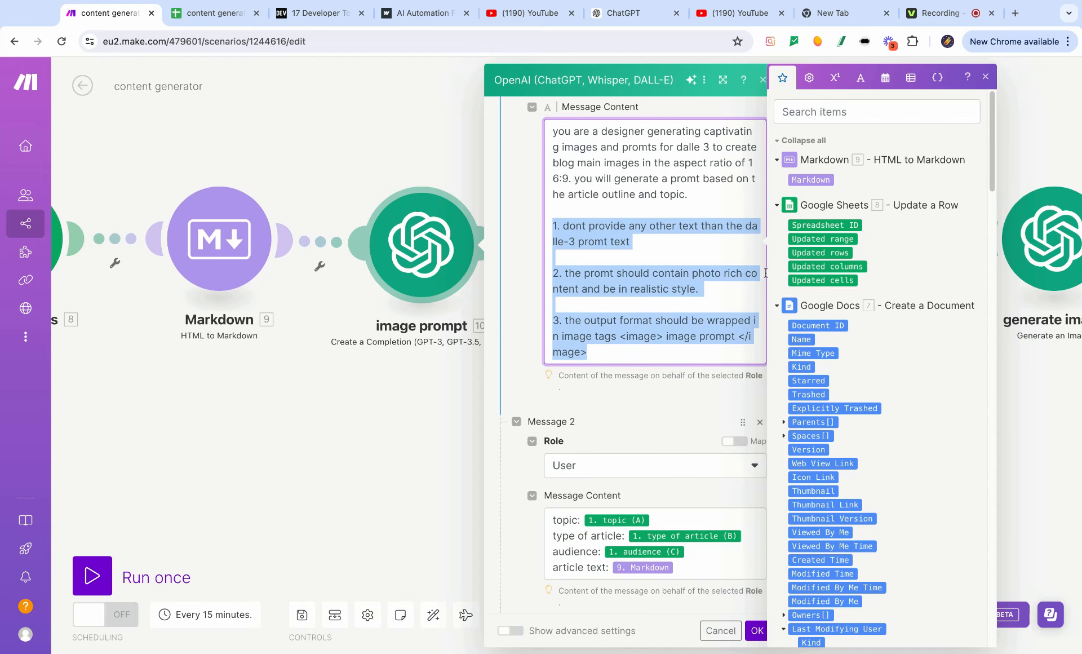
left_click(688, 246)
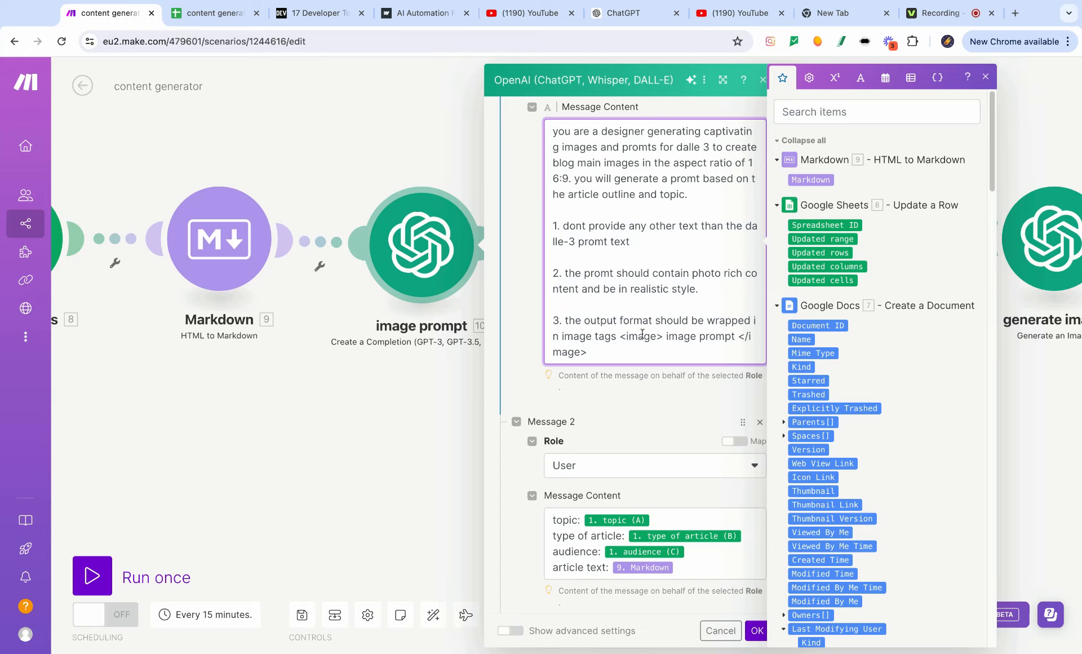
Step: Examine the image prompt's user message mappings, including the Markdown article text, check its max tokens, and close the module
scroll(635, 334, "down", 2)
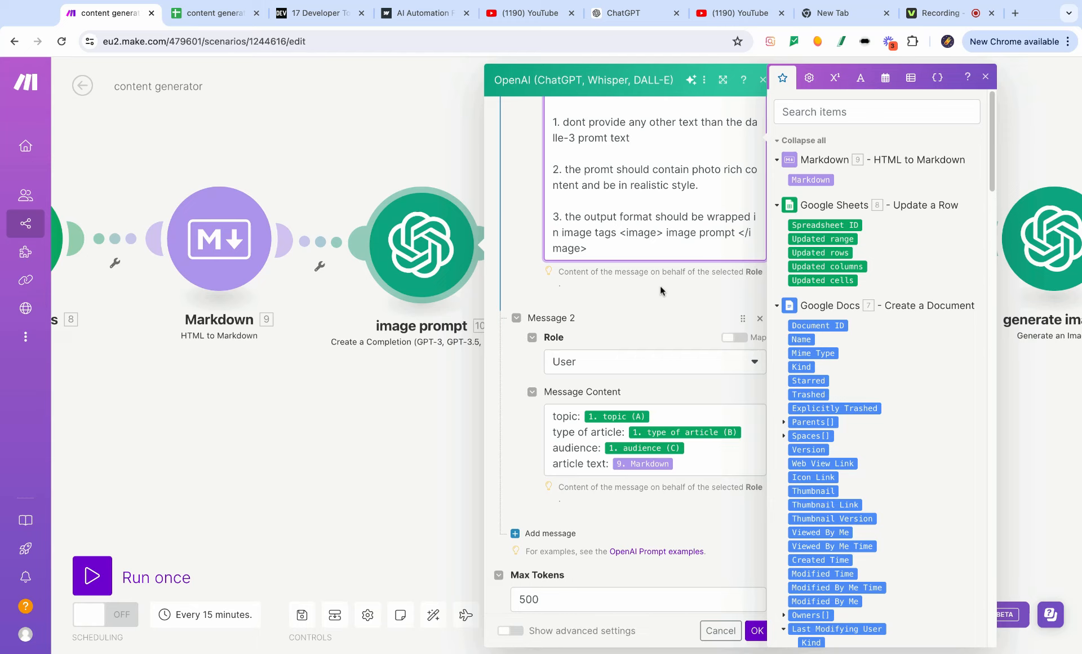
left_click(671, 299)
scroll(671, 309, "down", 2)
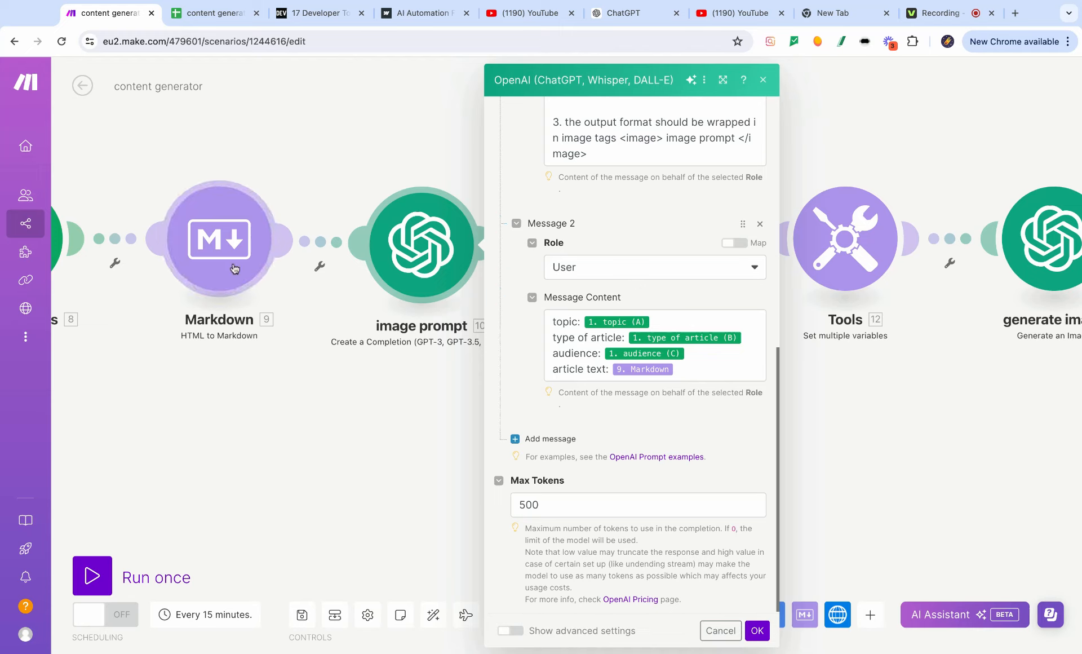
left_click_drag(851, 418, 563, 426)
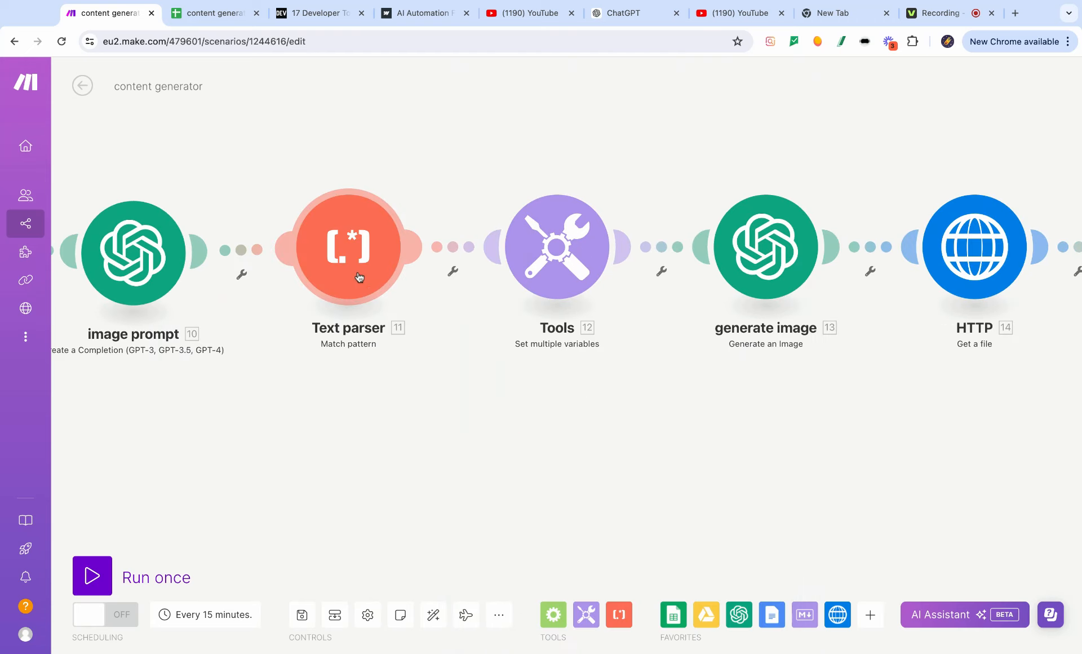
Step: Open the Text parser Match pattern module, examine the regular expression that extracts the image prompt, and close it
left_click(352, 274)
left_click_drag(562, 141, 185, 303)
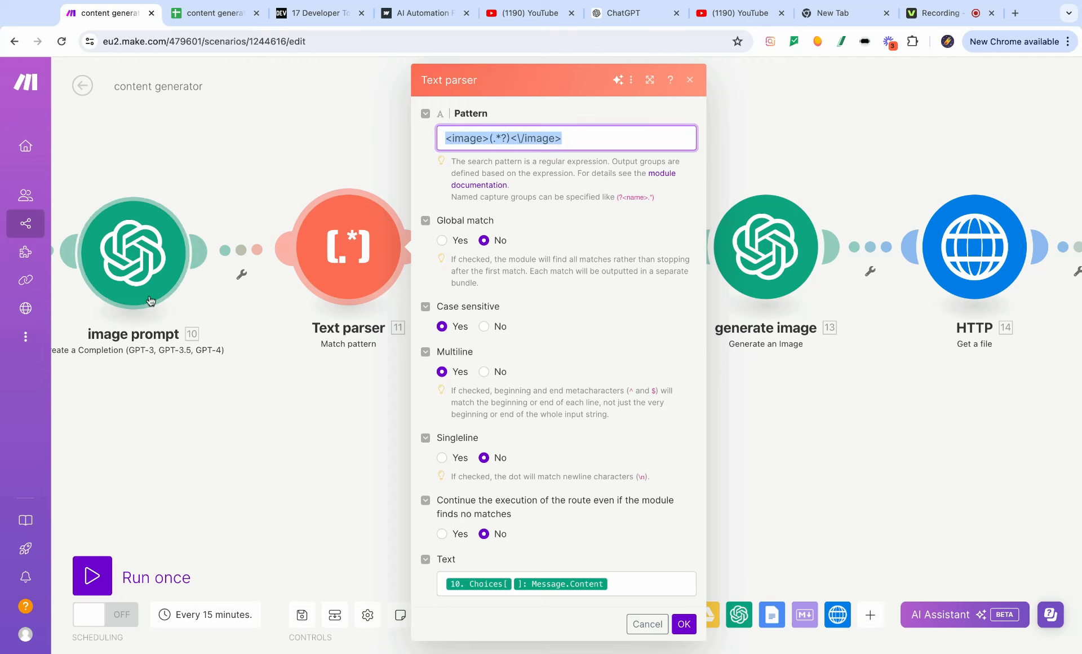
left_click(293, 393)
left_click_drag(553, 424, 463, 417)
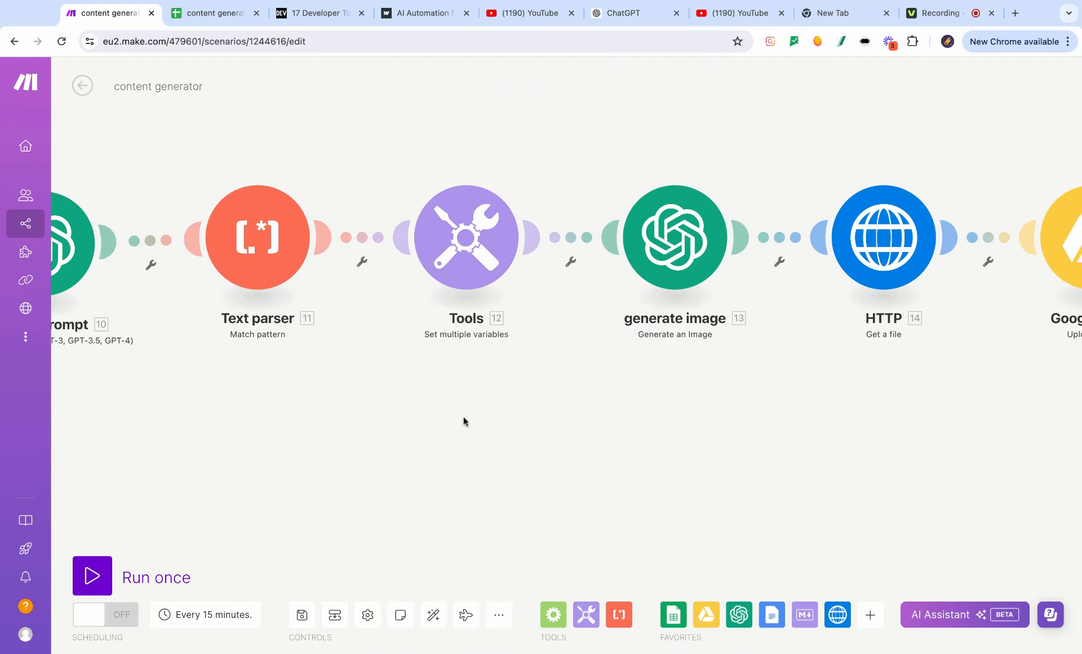
Step: Open the Set multiple variables module and examine the image prompt variable, highlighting its appended aspect ratio text
left_click(466, 240)
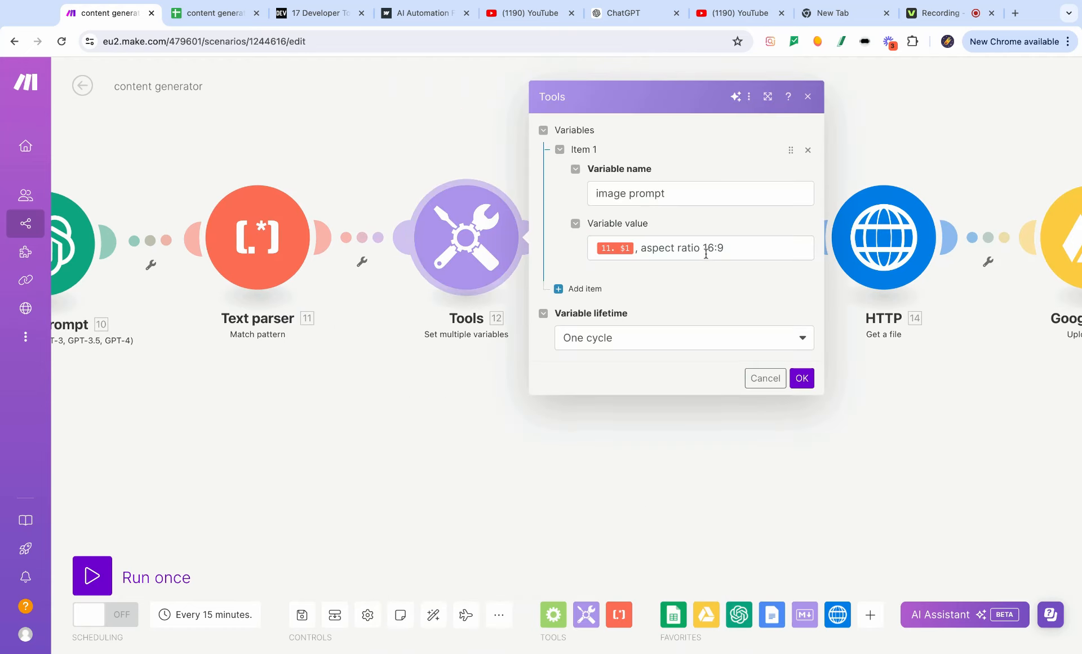
left_click(738, 248)
key("shift+Left")
key("shift+Left")
key("shift+Left")
key("shift+Left")
key("shift+Left")
key("shift+Left")
key("shift+Left")
key("shift+Left")
key("shift+Left")
key("shift+Left")
key("shift+Left")
key("shift+Left")
key("shift+Left")
key("shift+Left")
key("shift+Left")
key("shift+Left")
key("shift+Left")
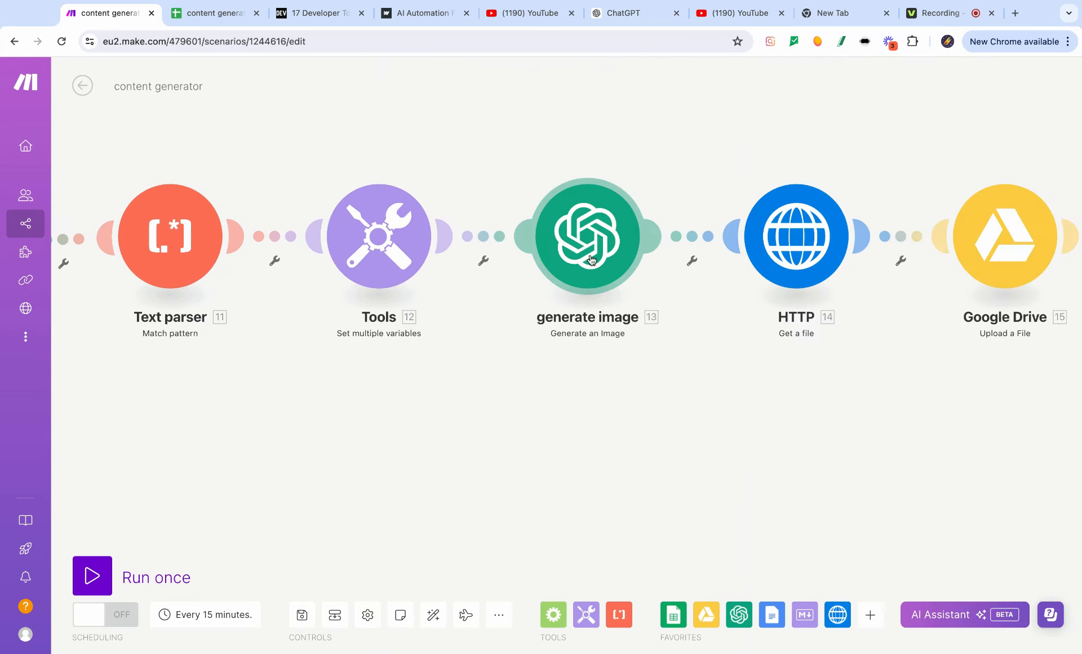
Step: Open the generate image module, review its model, prompt mapping, size, quality, style and response format, and close it
left_click(594, 257)
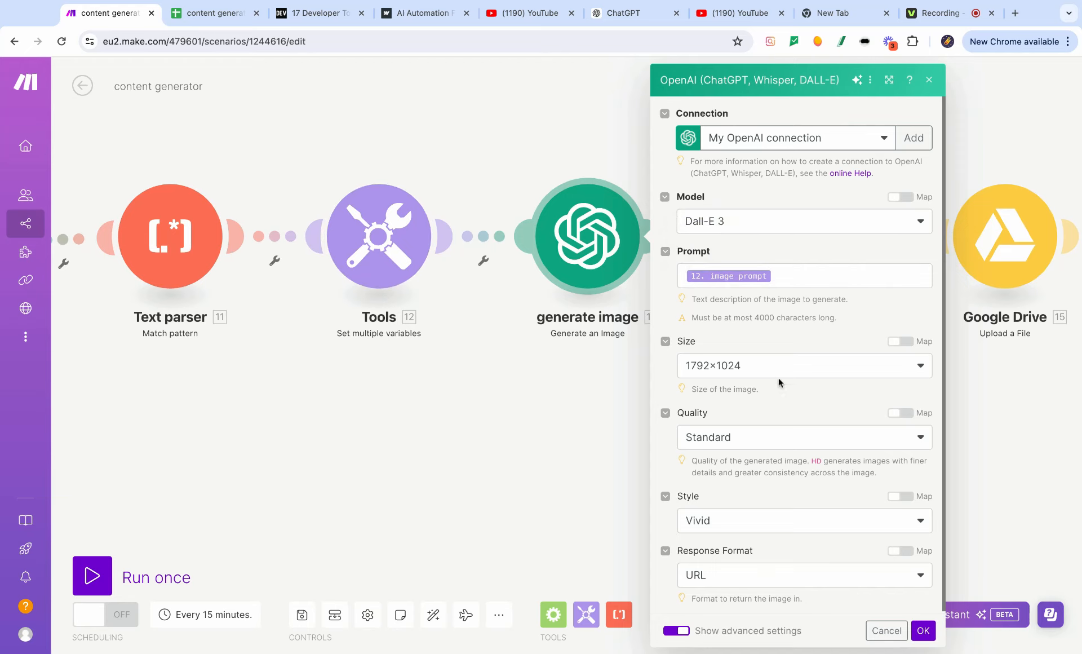
left_click(541, 450)
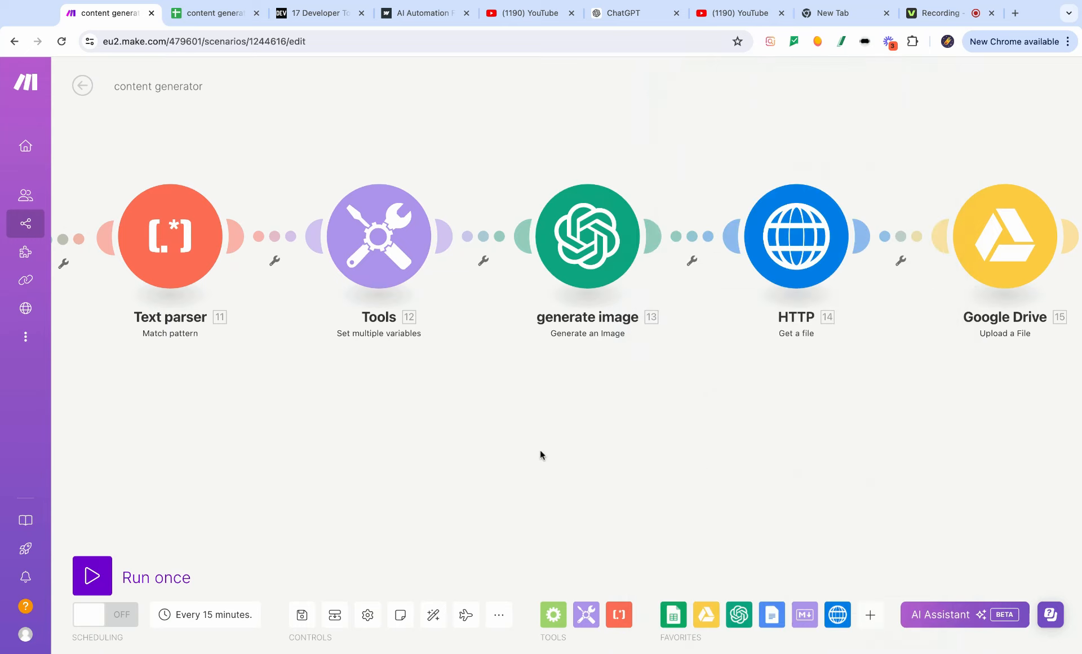
Step: Check the URL mapping in the HTTP Get a file module against the generate image module, and close the settings
scroll(507, 259, "right", 4)
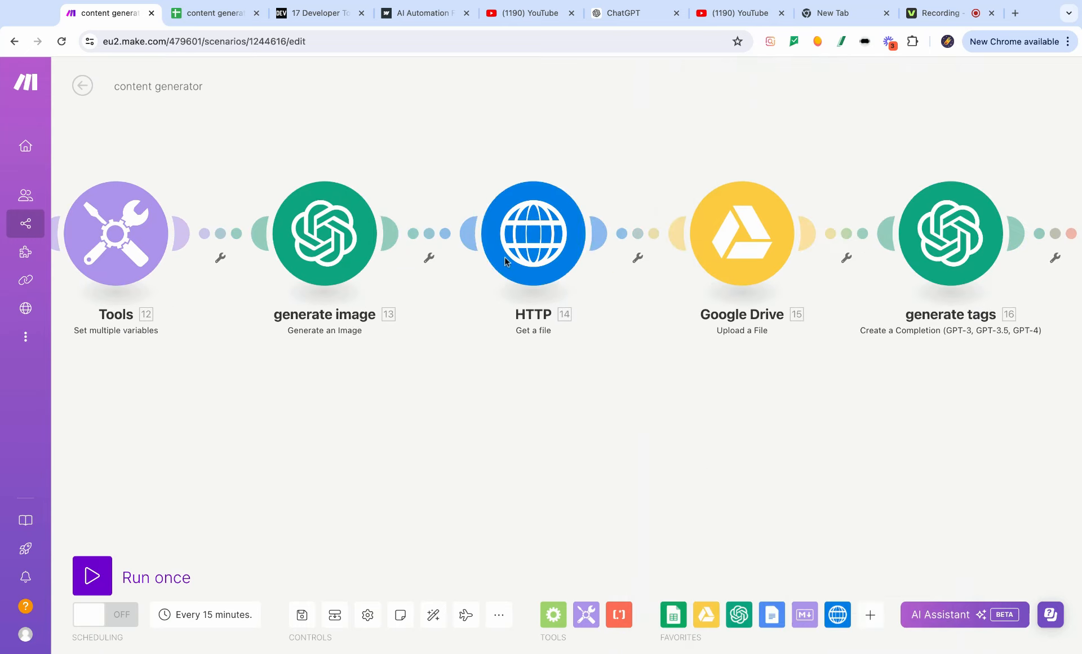
left_click(533, 242)
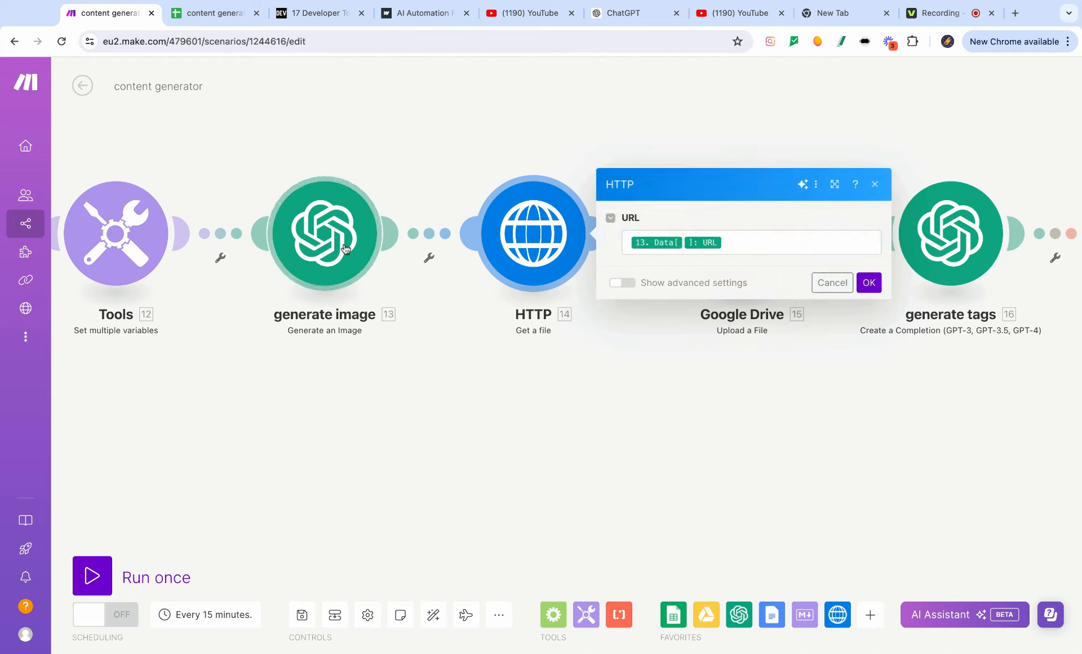
left_click(378, 220)
left_click(347, 136)
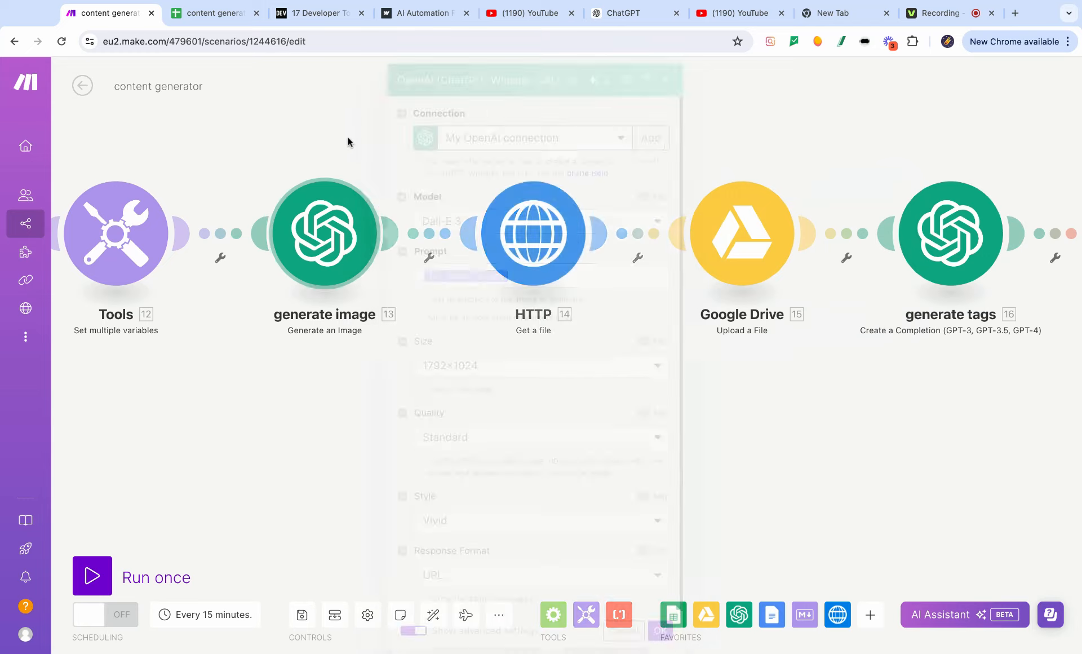
Step: Open the Google Drive Upload a File module, review its folder location, file name mapping and source file, and close it
left_click_drag(702, 378, 557, 358)
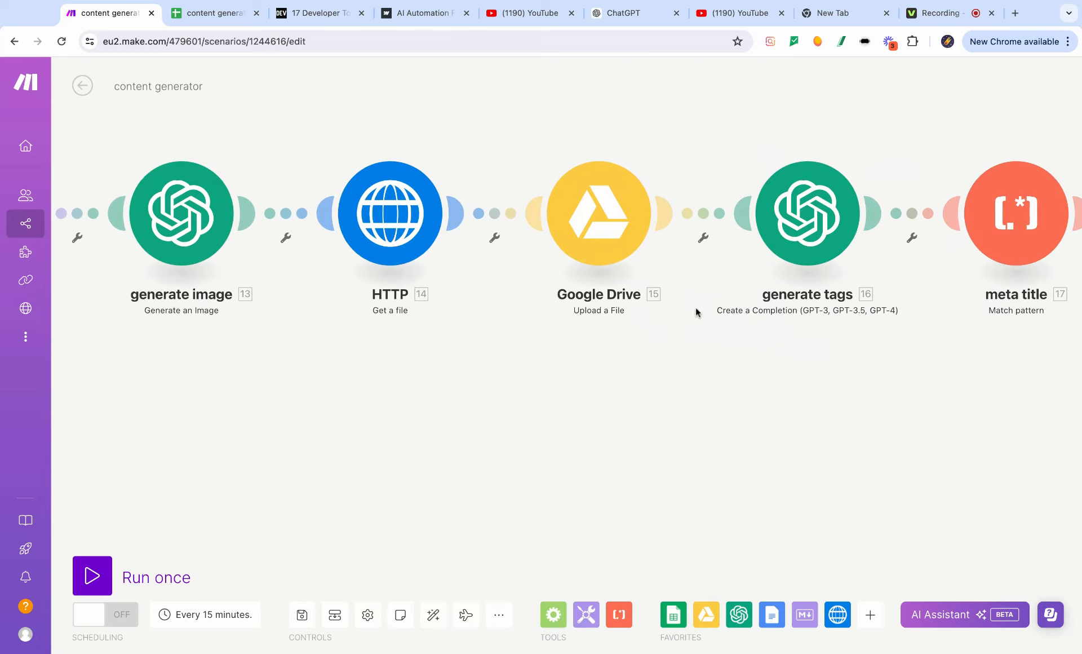
left_click_drag(718, 342, 566, 413)
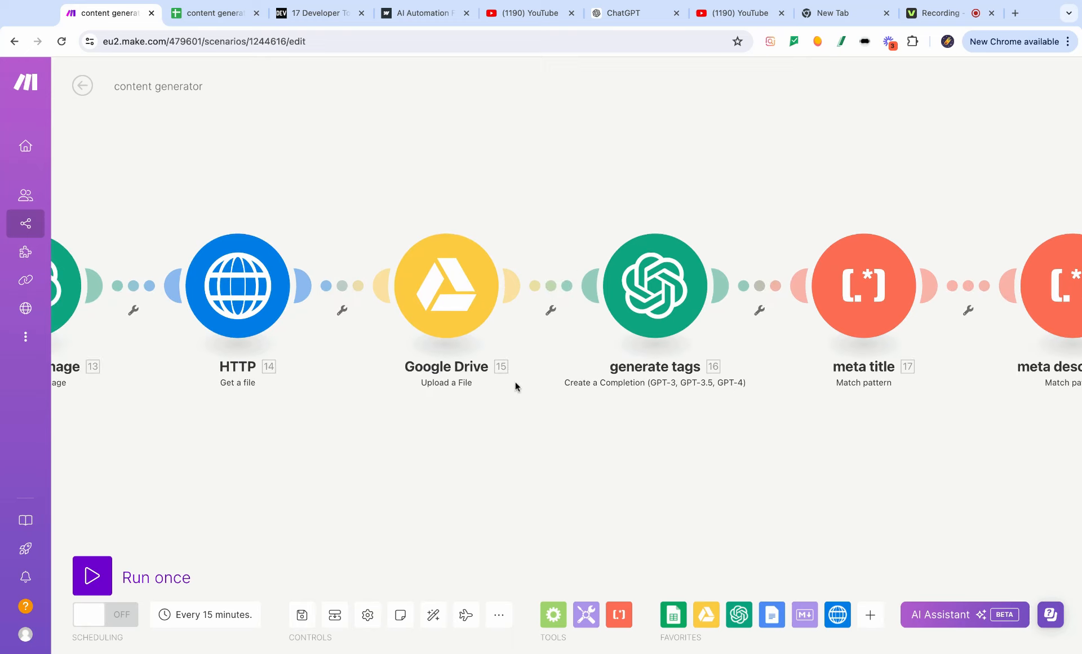
left_click(453, 304)
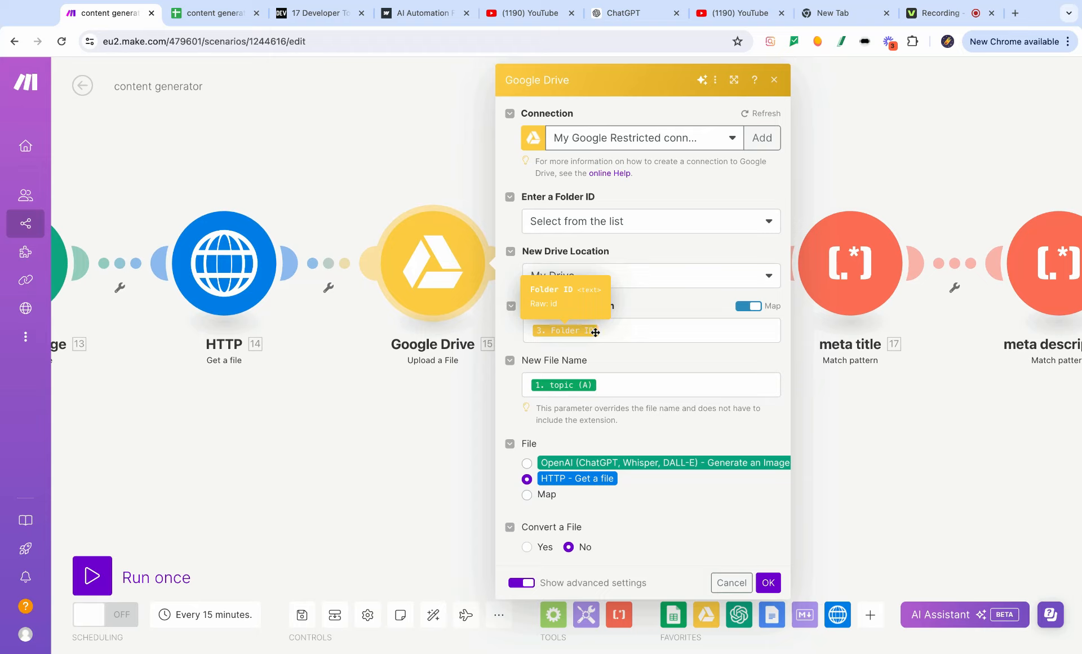
left_click(613, 386)
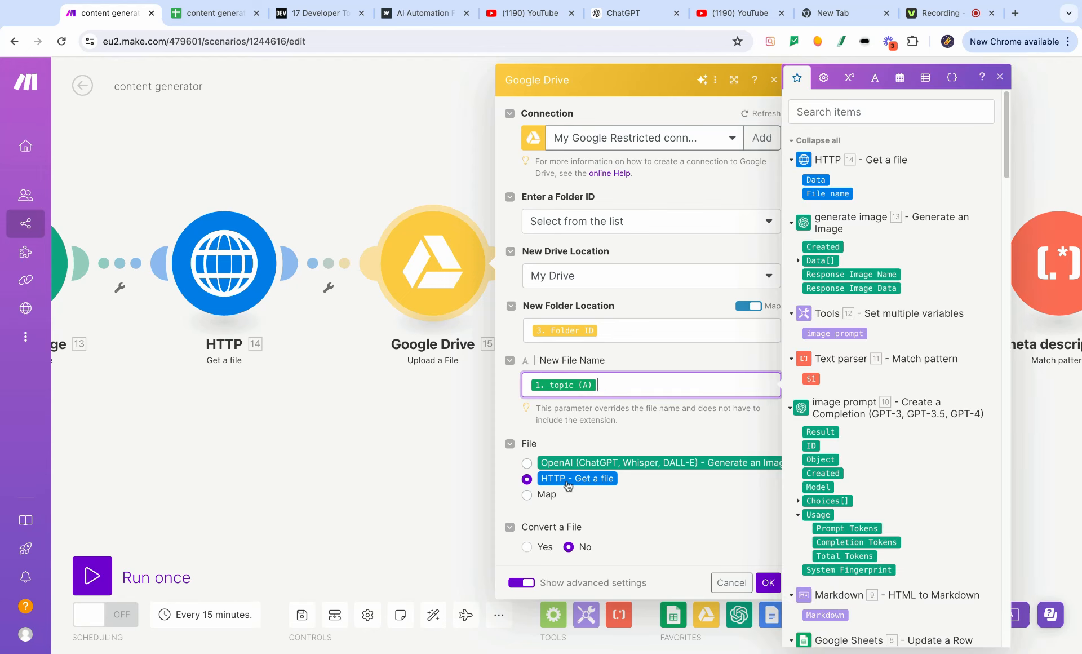
left_click(332, 443)
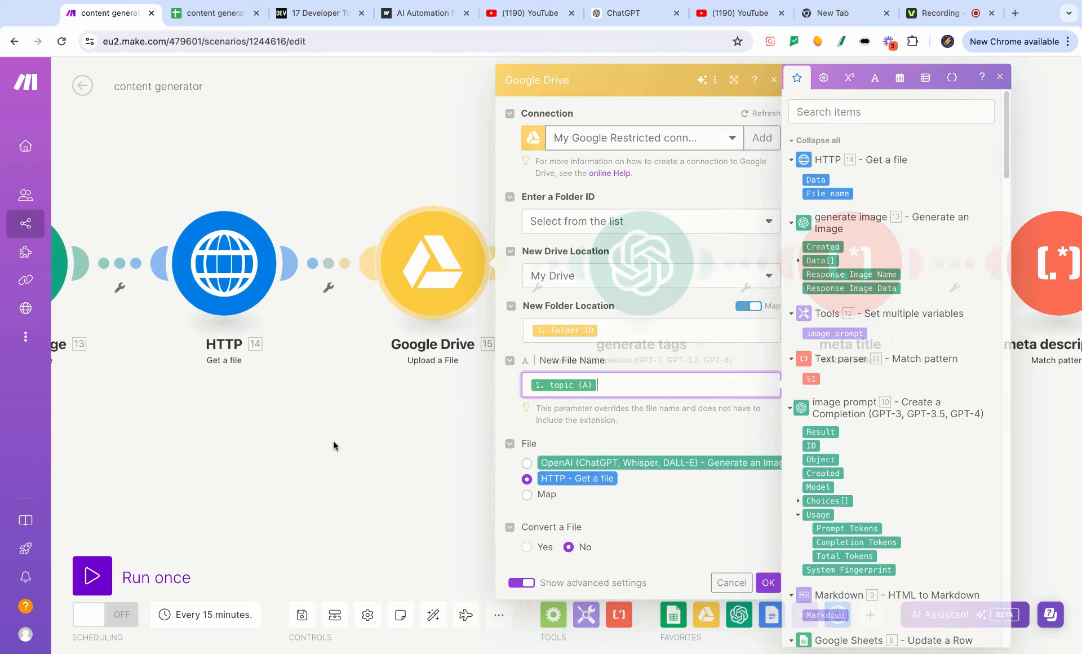
Step: Open the generate tags module and examine its system message, highlighting the words "main primary keyword"
scroll(471, 408, "right", 6)
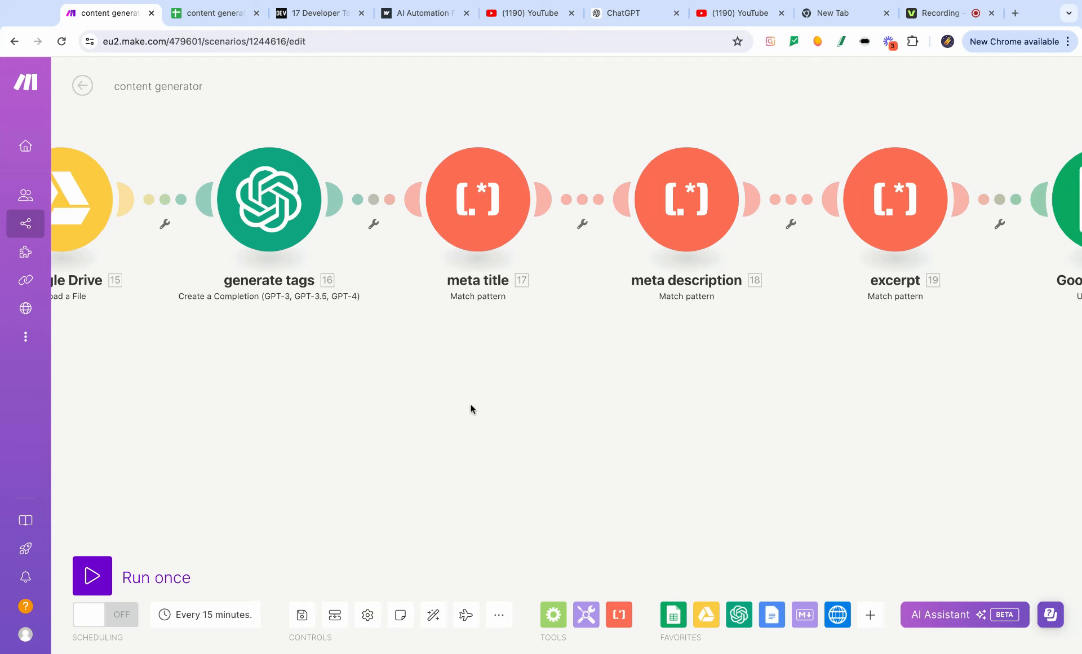
scroll(471, 408, "right", 3)
scroll(471, 408, "up", 2)
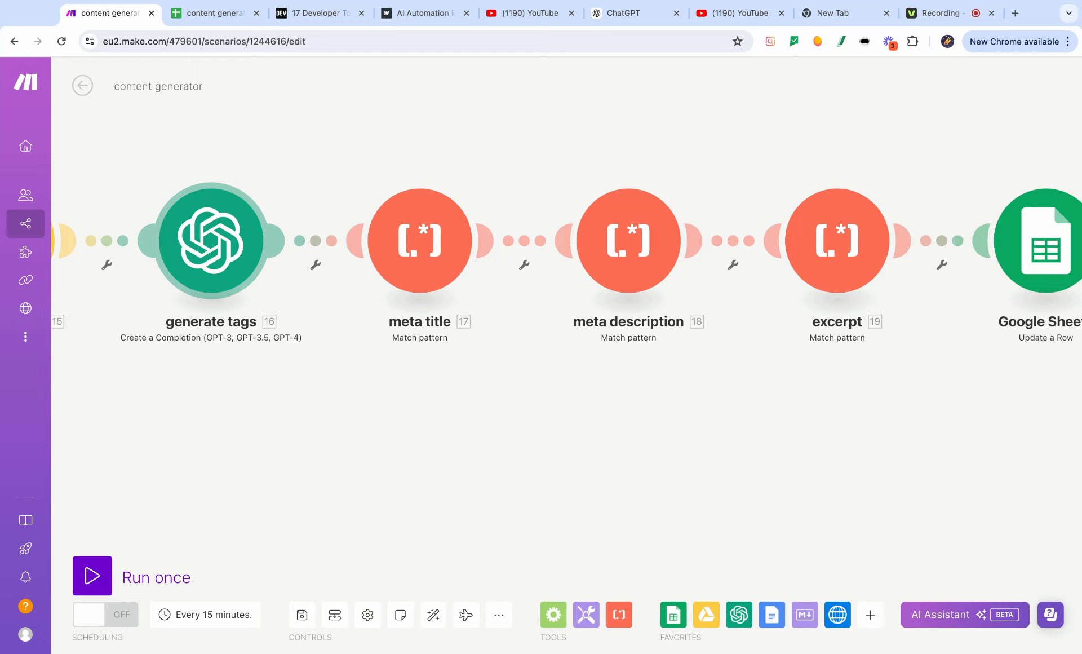
left_click(210, 248)
scroll(453, 326, "down", 5)
scroll(465, 377, "up", 1)
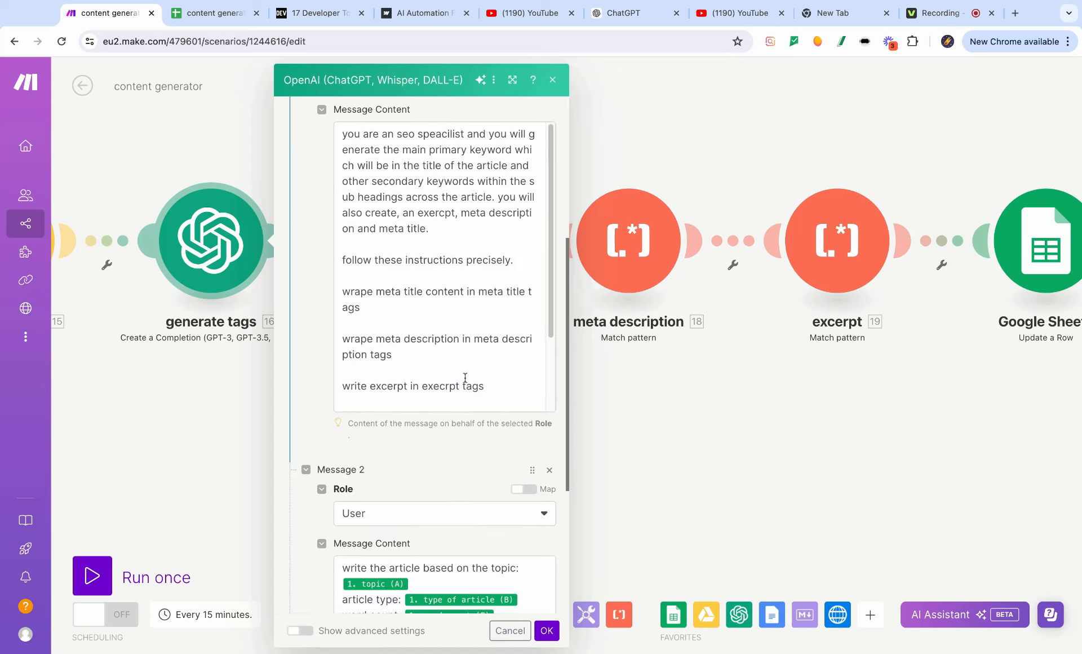
scroll(323, 225, "up", 1)
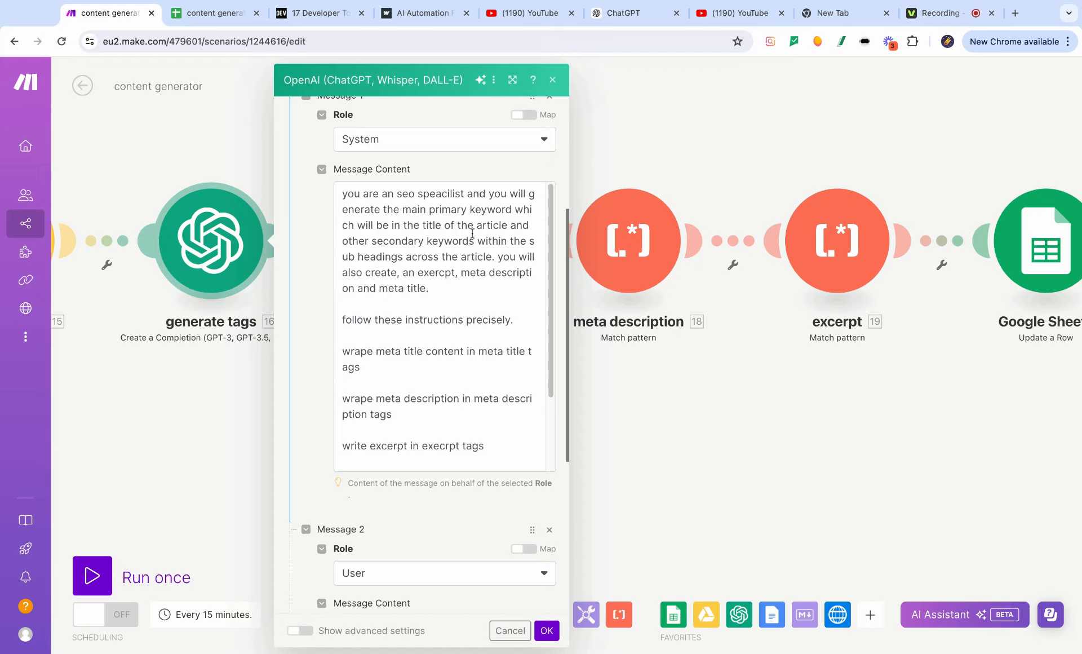
left_click_drag(404, 210, 511, 210)
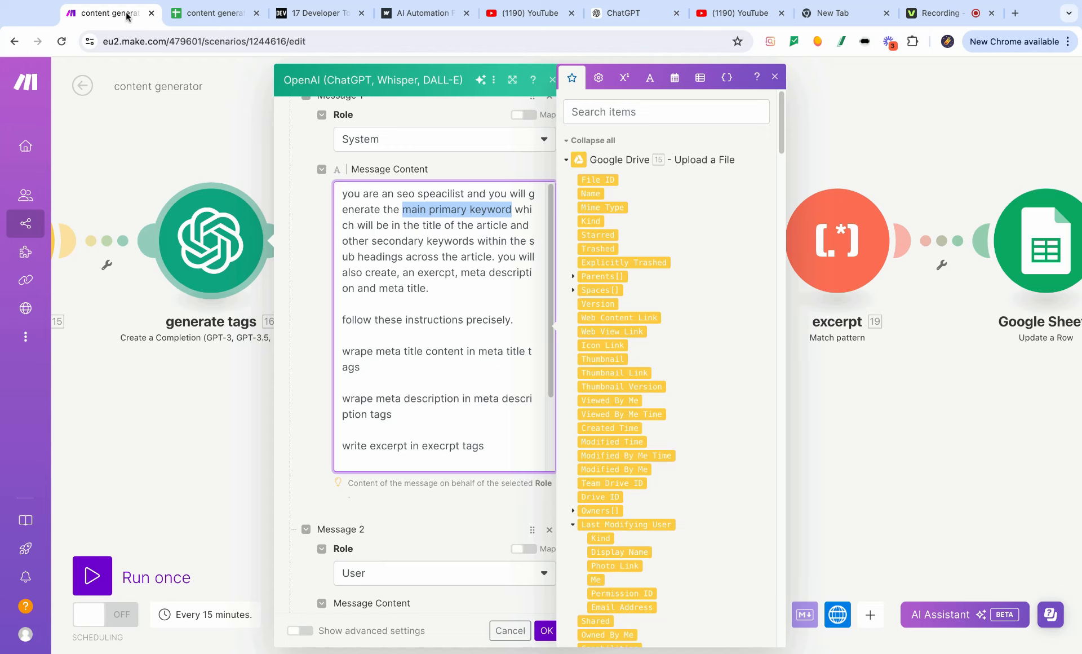
scroll(444, 379, "down", 3)
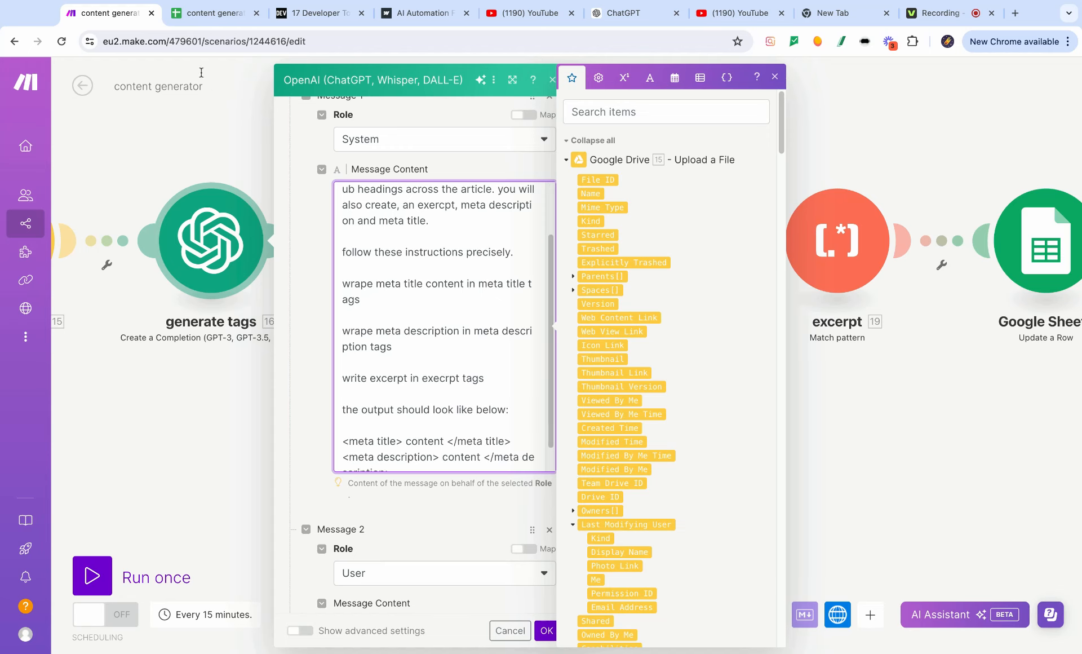
Step: Check the existing topic in cell A2 of the content generator Google Sheet and return to the Make scenario
left_click(213, 15)
left_click(97, 194)
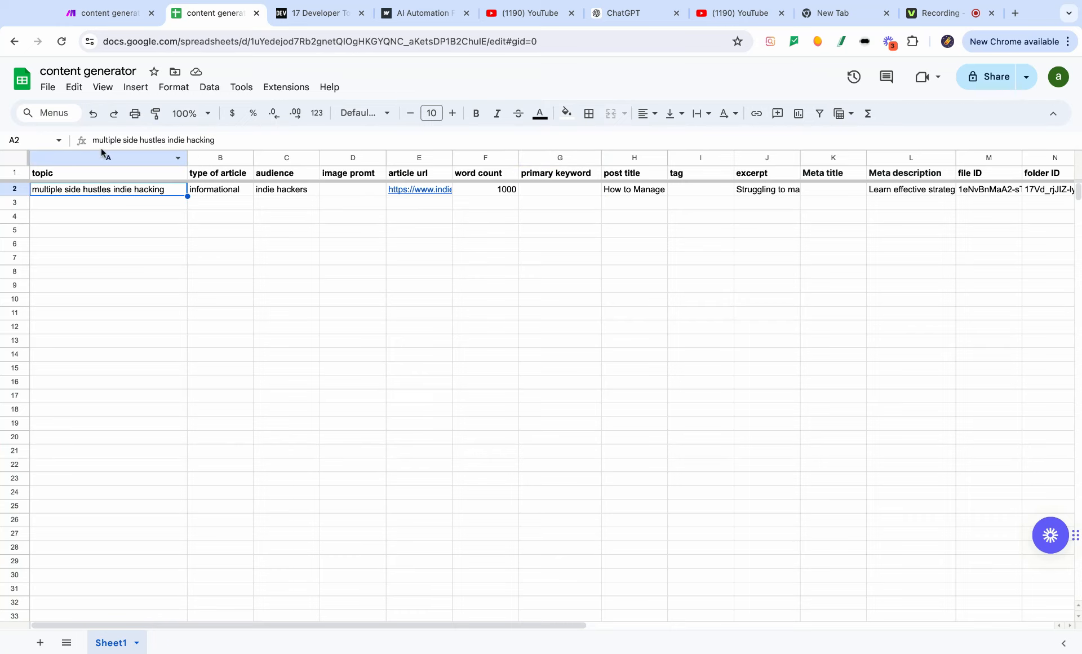
left_click(108, 12)
Step: Highlight the meta title, meta description and excerpt output format in the generate tags prompt, and close the module without saving
scroll(447, 393, "down", 1)
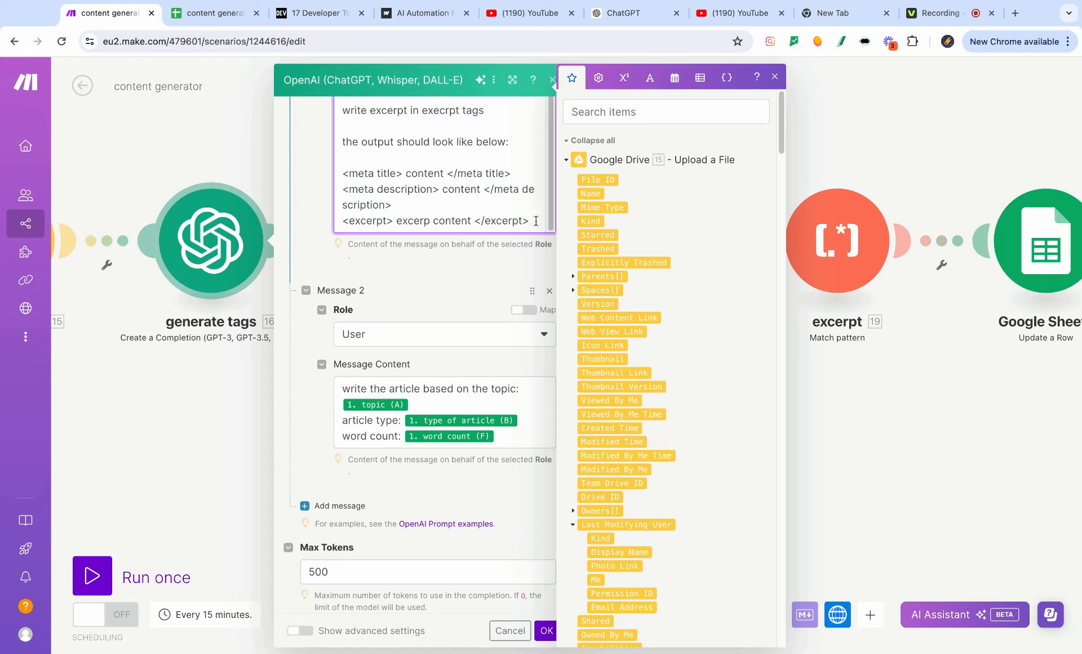
left_click_drag(534, 221, 339, 175)
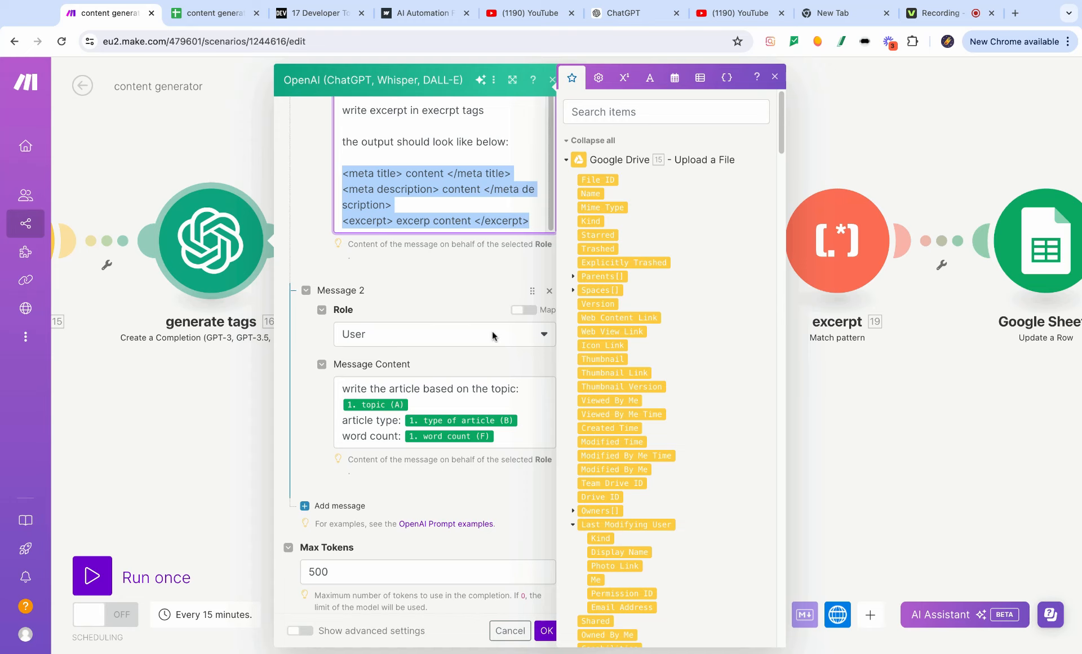
left_click(509, 630)
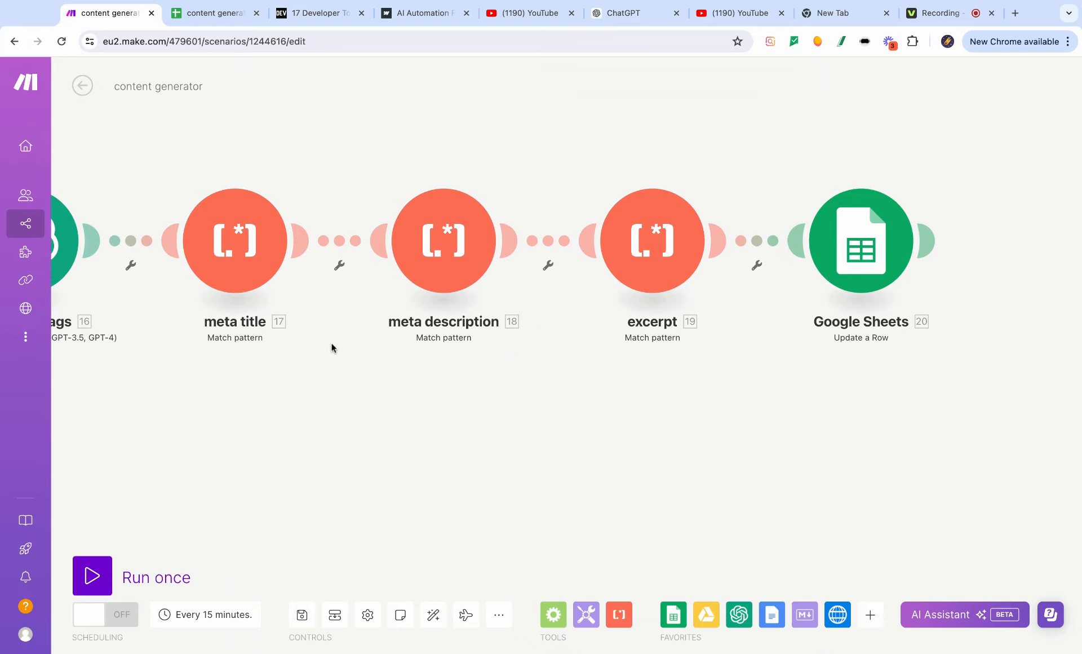
Step: Open the meta title Match pattern module, highlight its regular expression, and close the settings
left_click(235, 227)
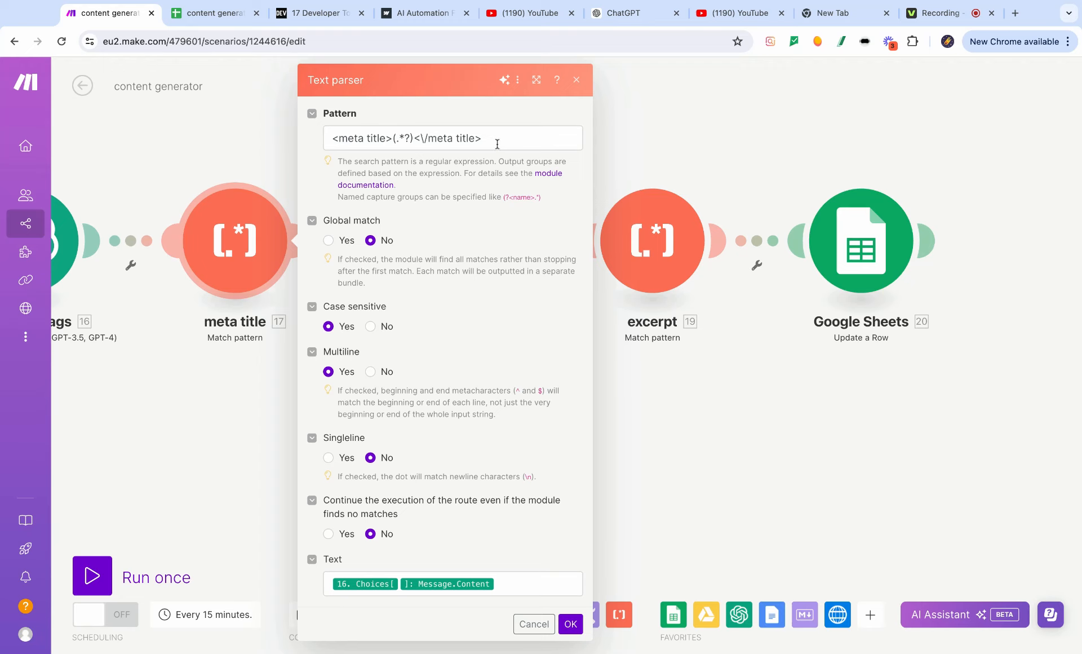
left_click_drag(499, 142, 334, 138)
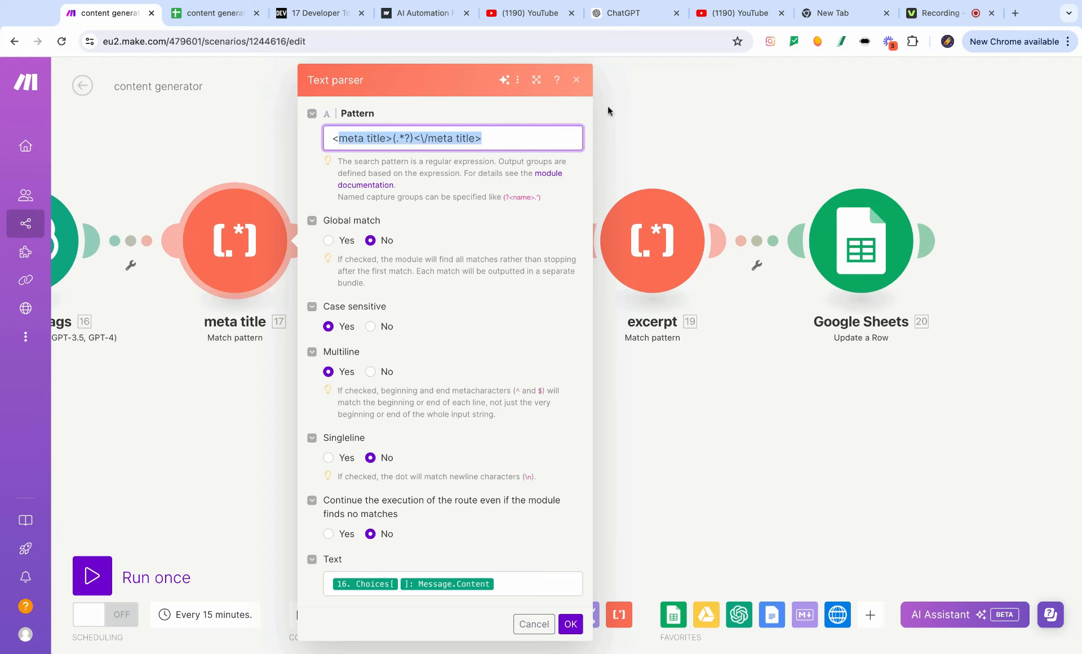
left_click(654, 99)
Step: Open the meta description and excerpt Match pattern modules in turn, check their patterns, and close them
left_click(442, 235)
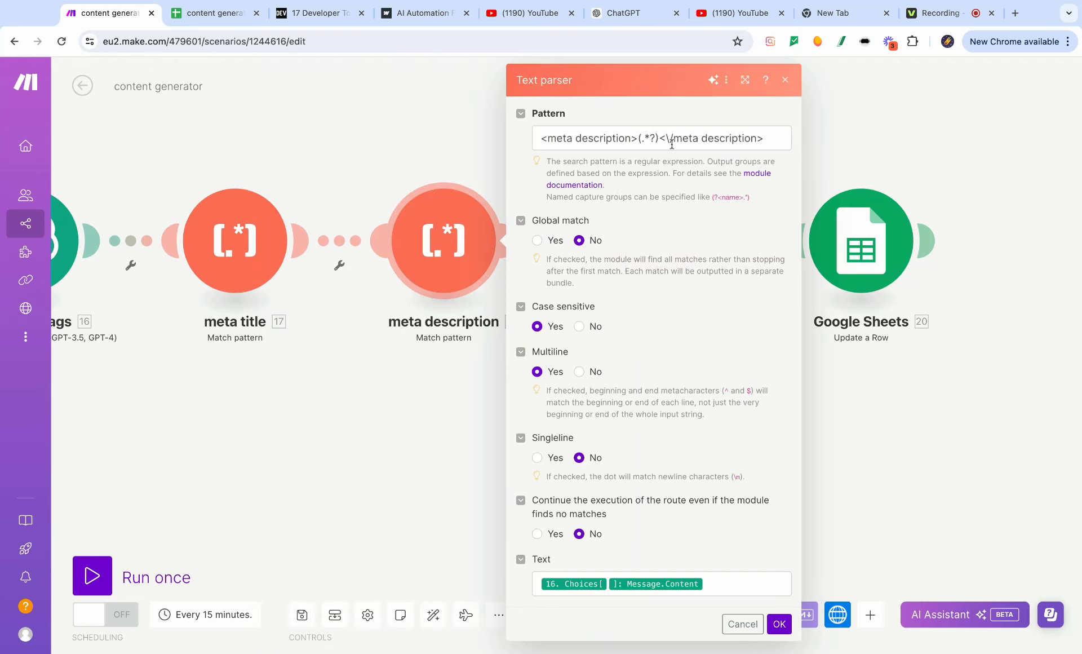
left_click(382, 427)
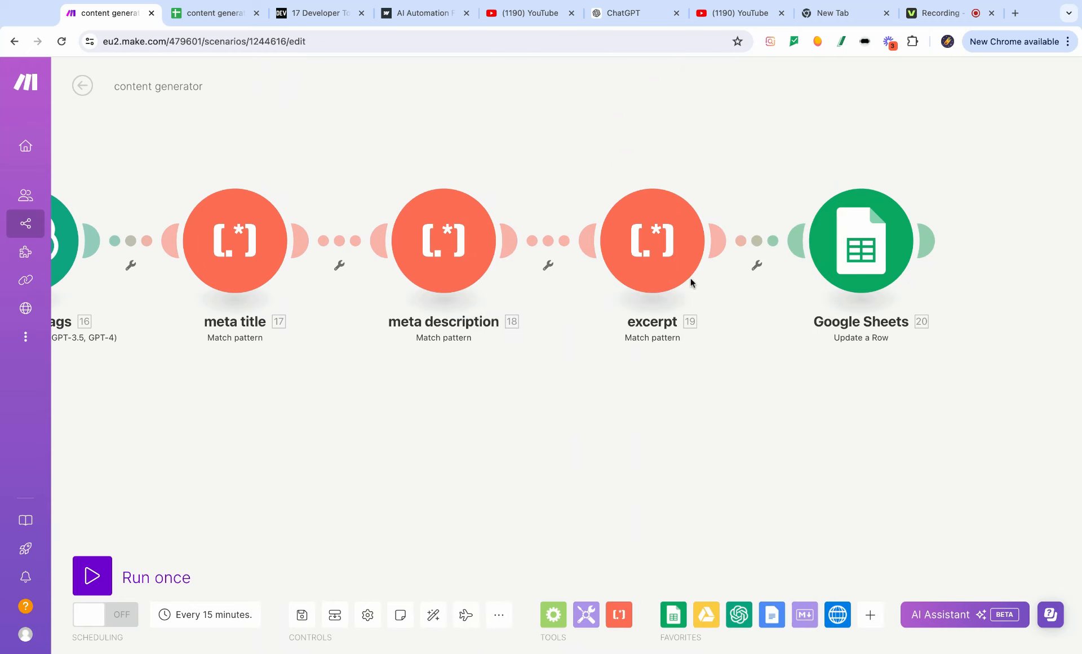
left_click(691, 278)
left_click(537, 420)
Step: Open the final Google Sheets Update a Row module and review which outputs are mapped to the sheet's columns
left_click(874, 243)
scroll(643, 421, "down", 8)
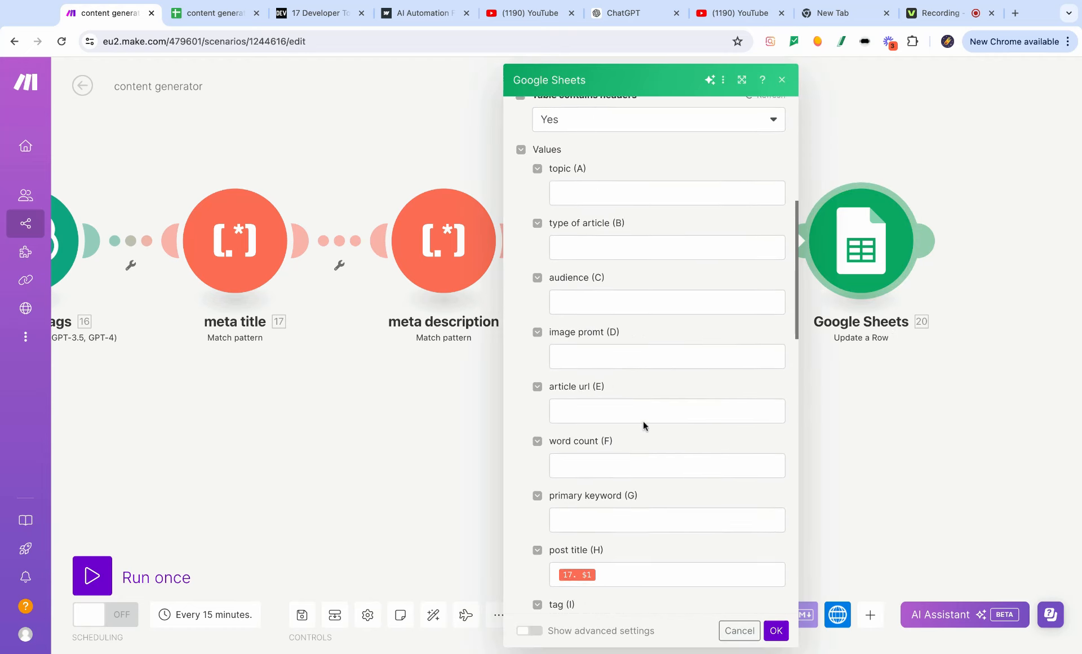
scroll(643, 420, "down", 3)
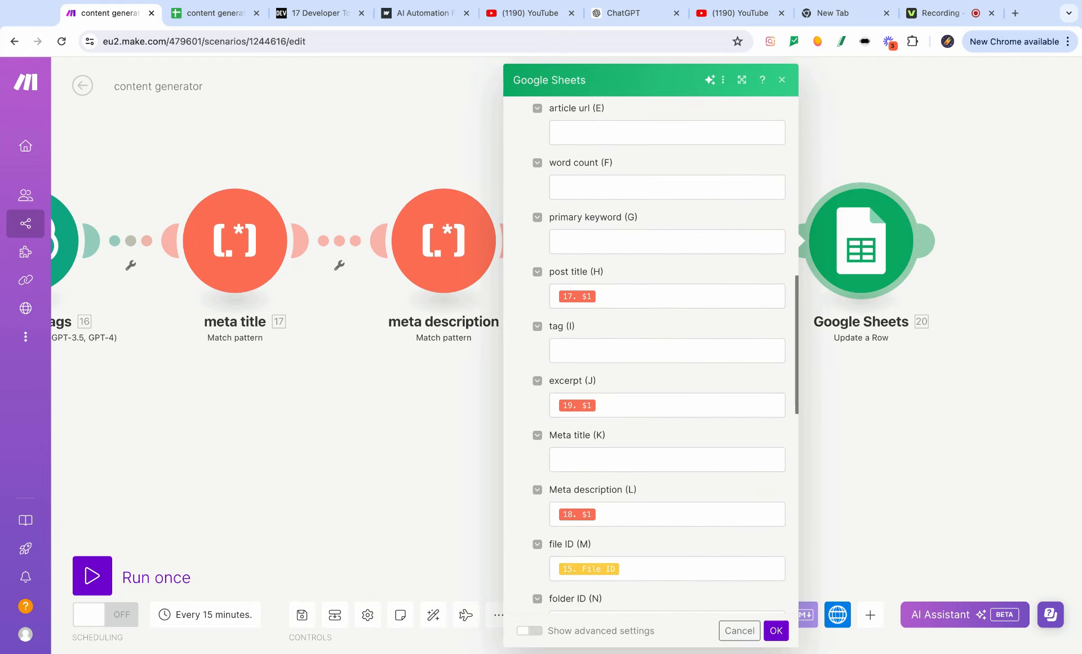
scroll(643, 421, "down", 2)
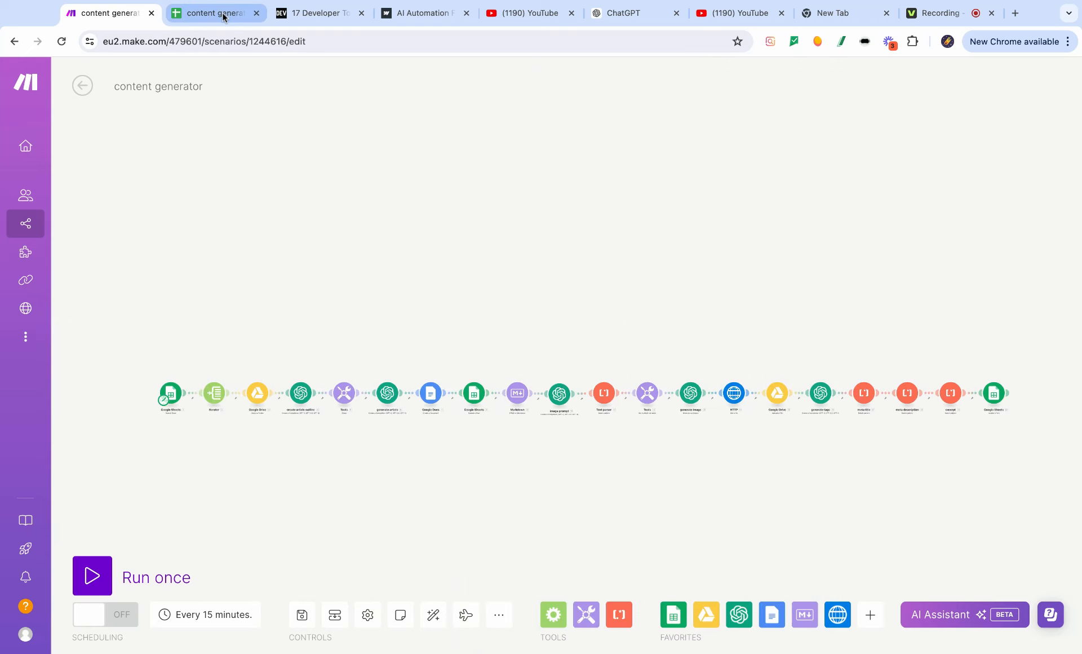
Step: Switch to the content generator Google Sheet and enter the topic "ai content" with article type "informational" in row 3
left_click(224, 17)
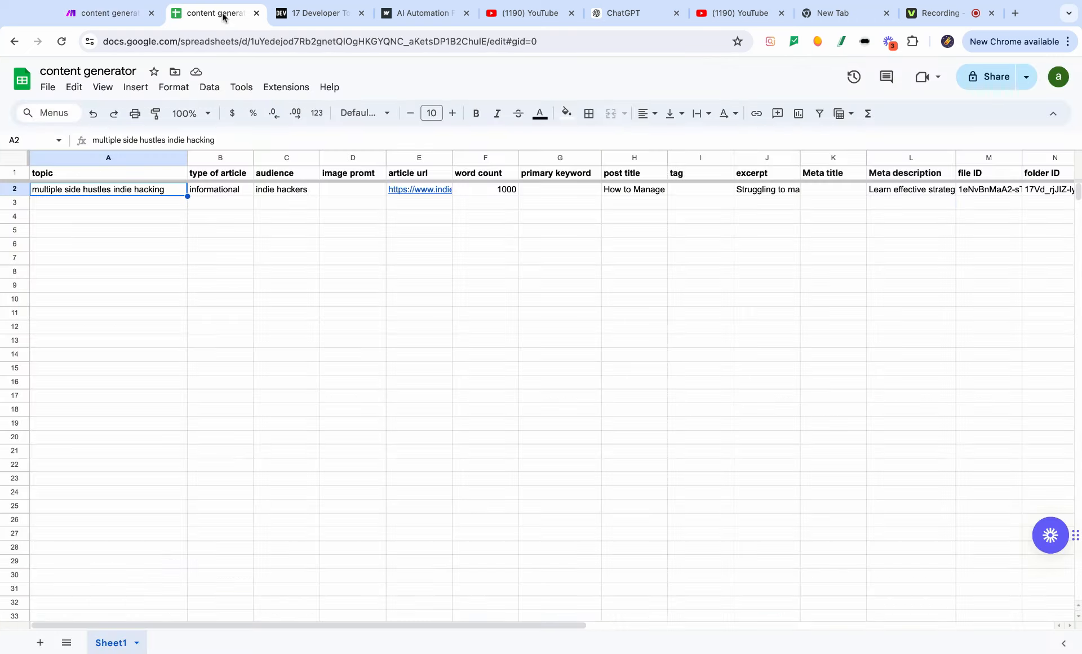
left_click(122, 204)
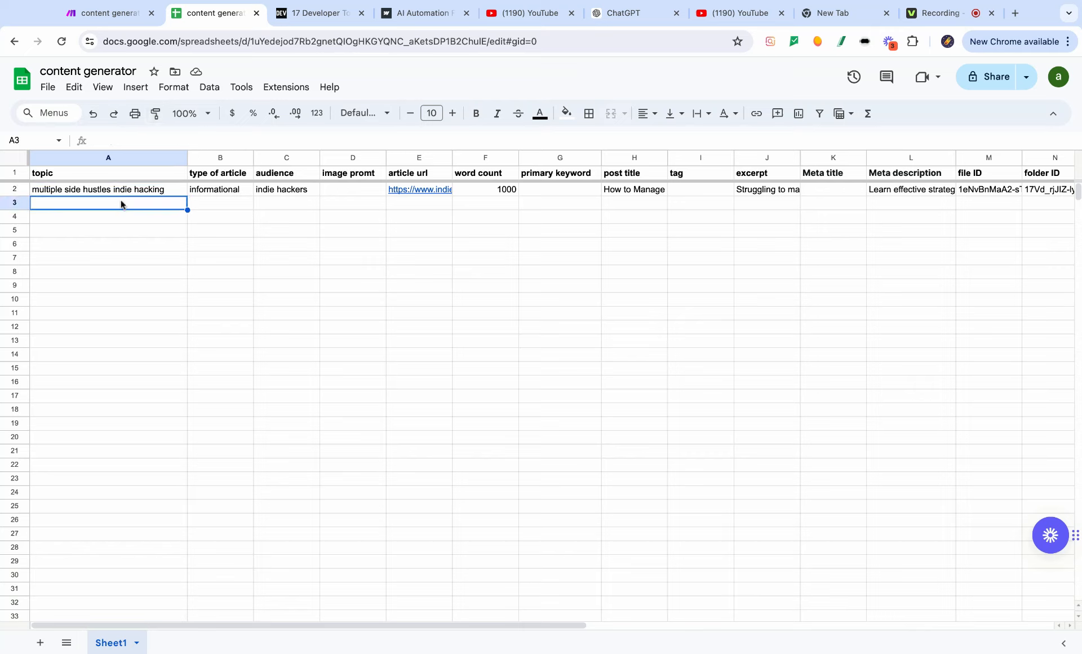
type("ai content")
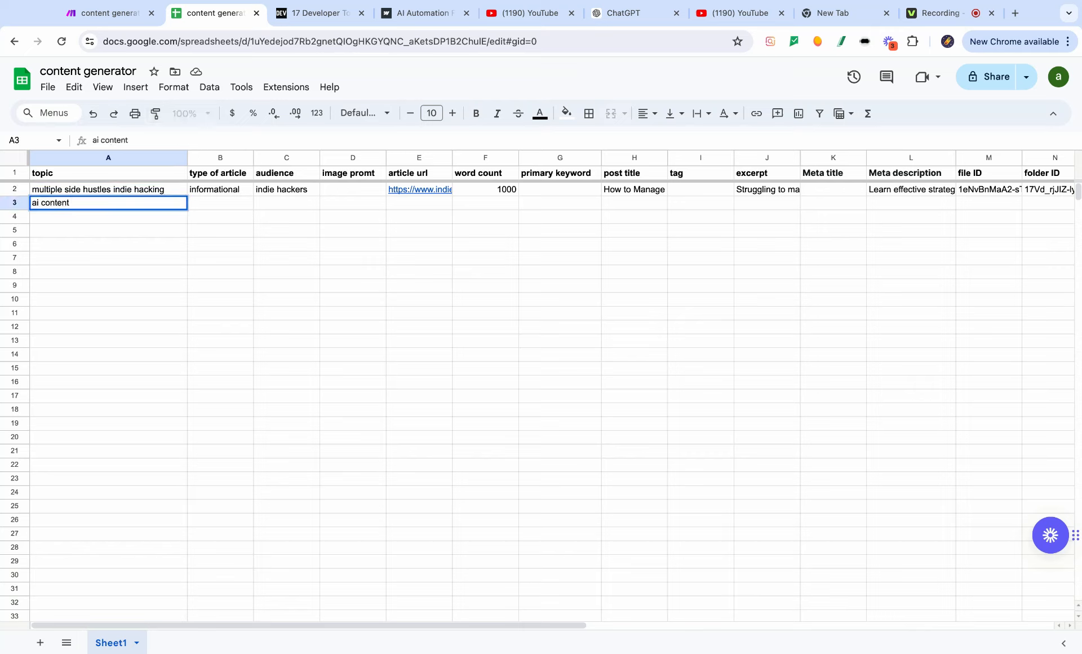
left_click(244, 192)
left_click(245, 210)
type("infr")
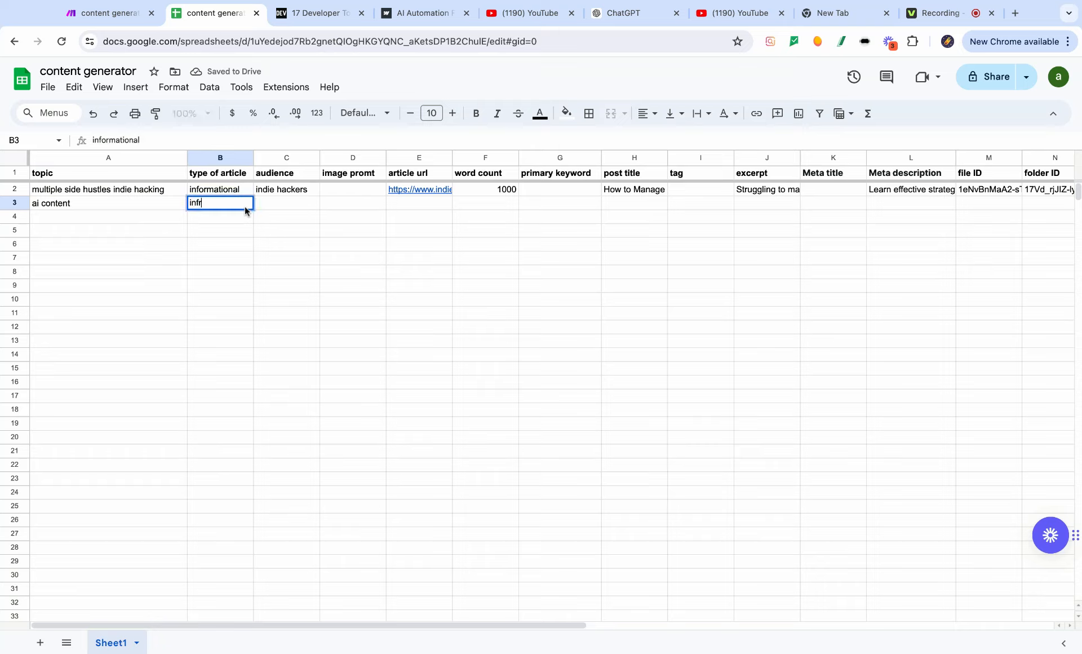
key("Tab")
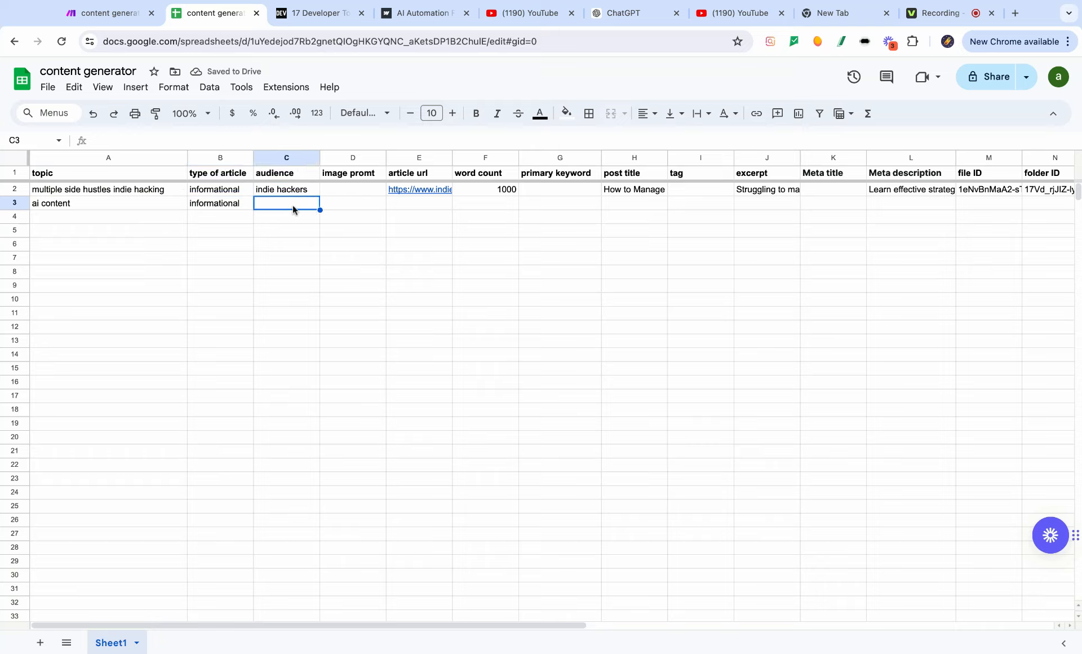
Step: Complete row 3 with the audience "seo community" and a word count of 700
type("seo community")
left_click(390, 243)
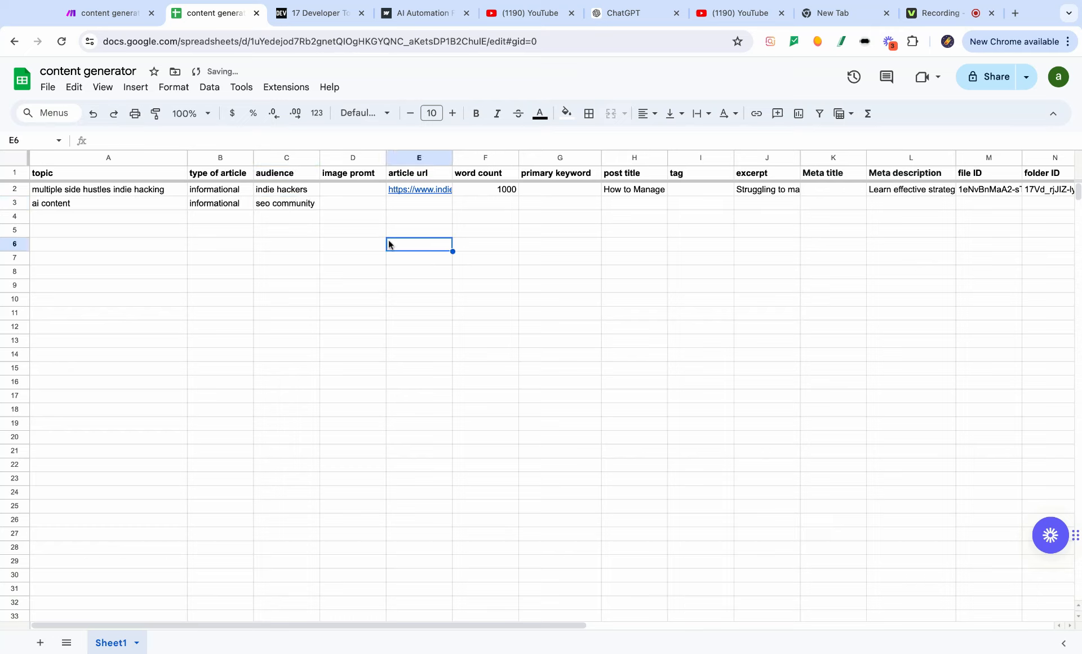
left_click(488, 204)
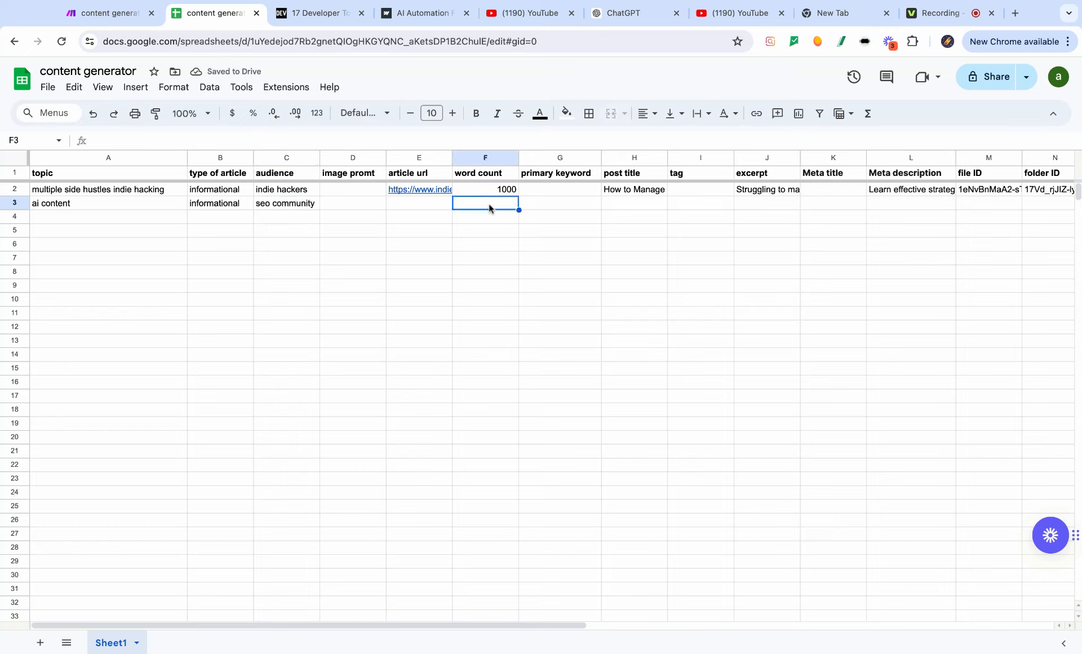
type("700")
left_click(534, 284)
Step: Return to Make, run the content generator scenario once, and follow the execution along its modules
key("ctrl+shift+Tab")
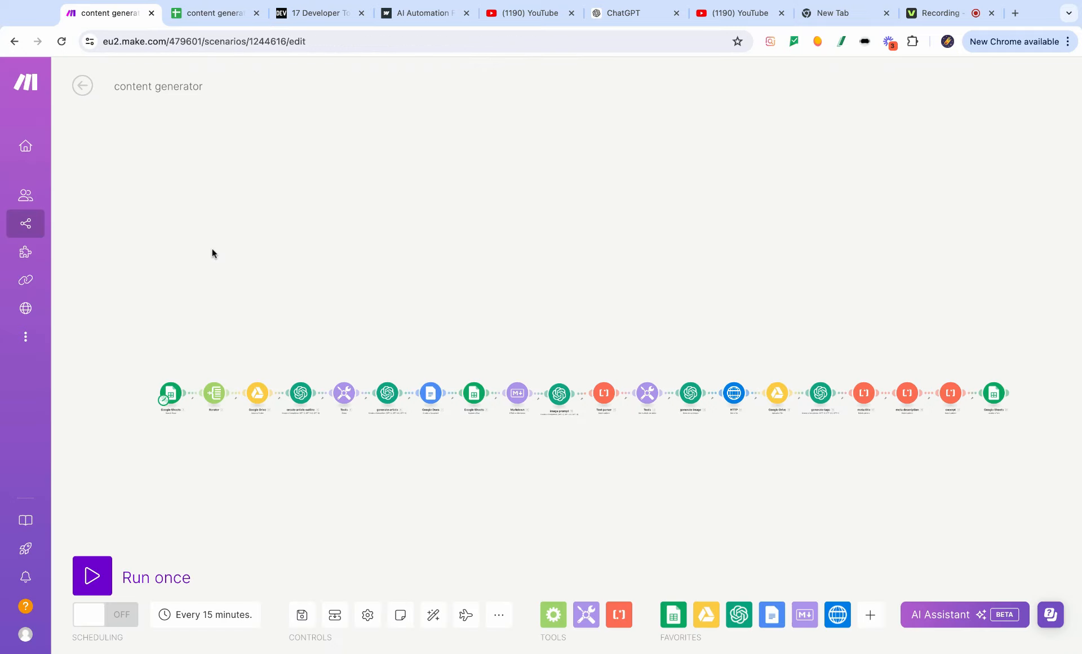
scroll(155, 227, "down", 5)
scroll(154, 229, "up", 10)
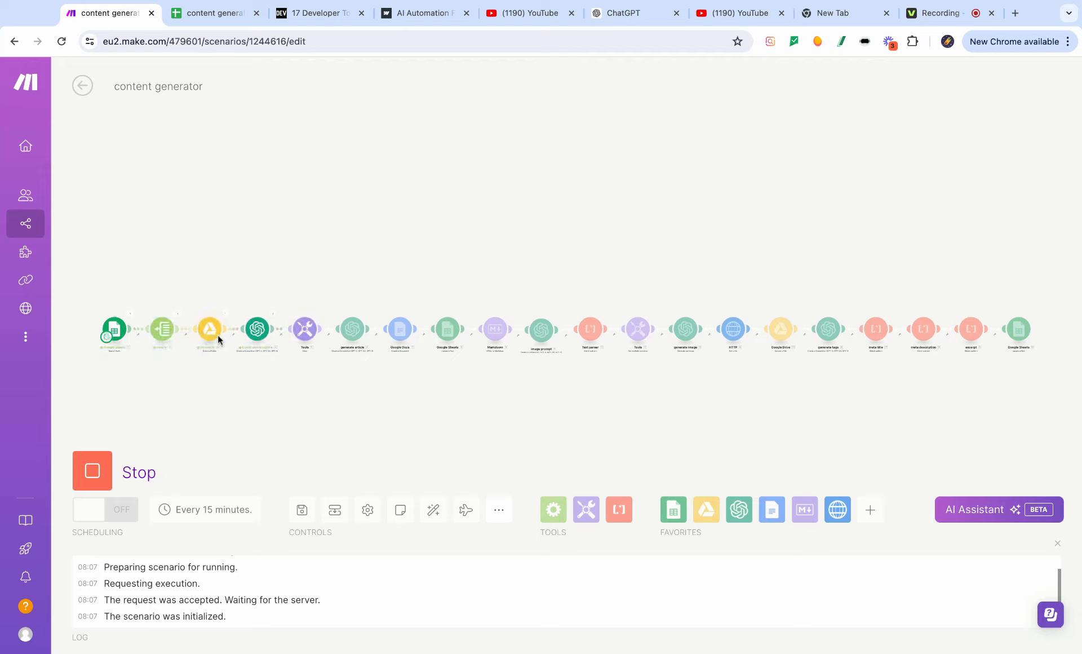
scroll(215, 330, "up", 5)
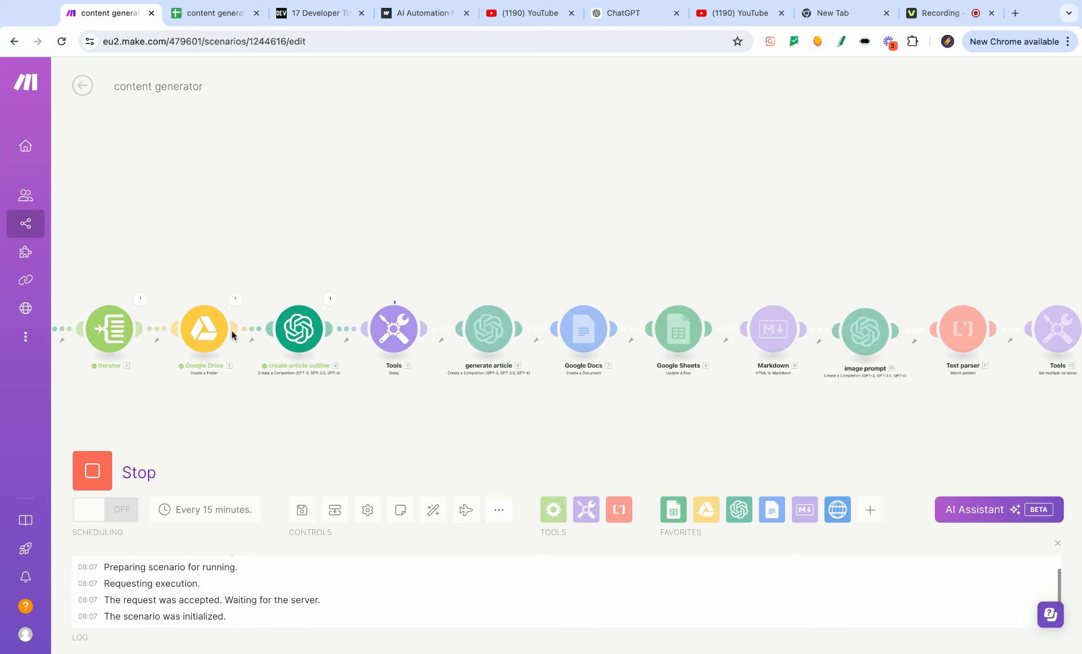
scroll(300, 328, "up", 3)
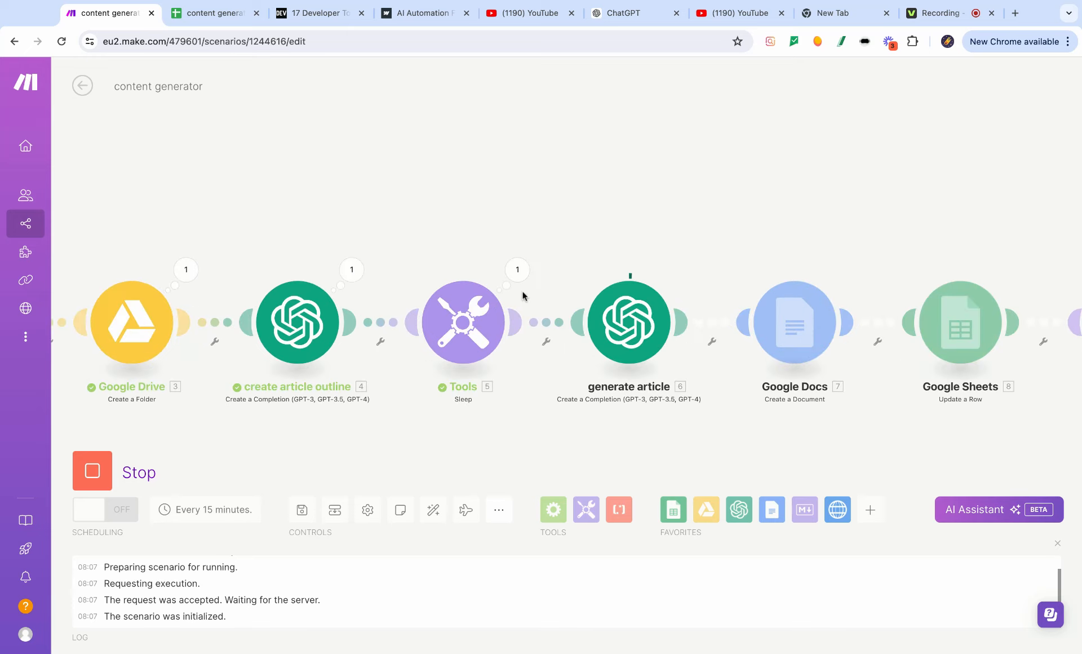
left_click_drag(644, 259, 502, 187)
scroll(616, 368, "right", 3)
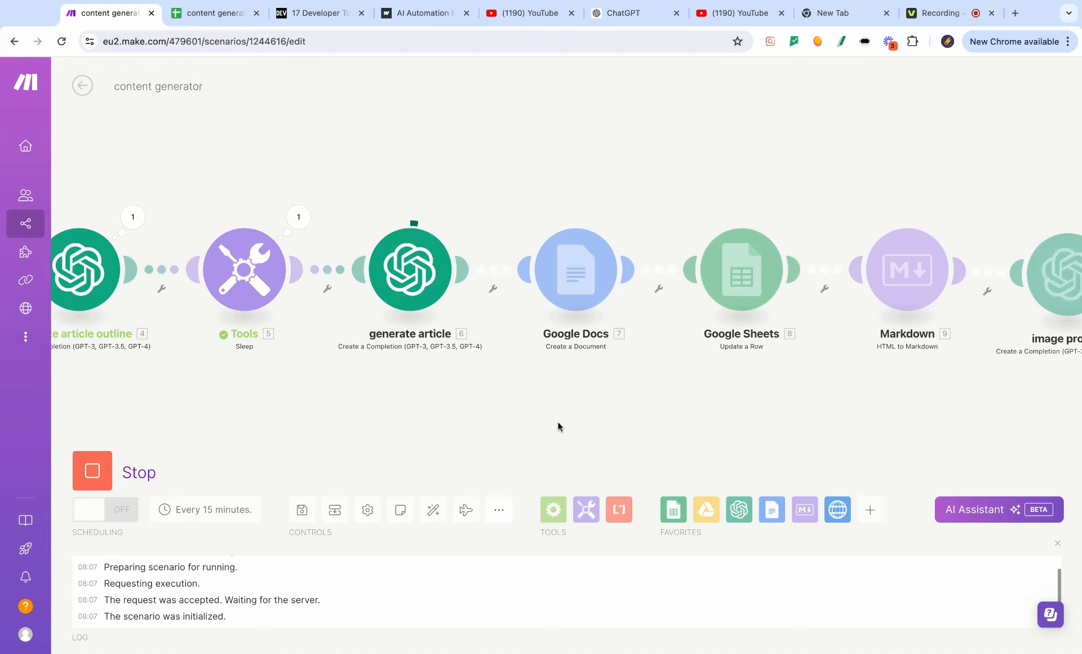
scroll(616, 392, "right", 3)
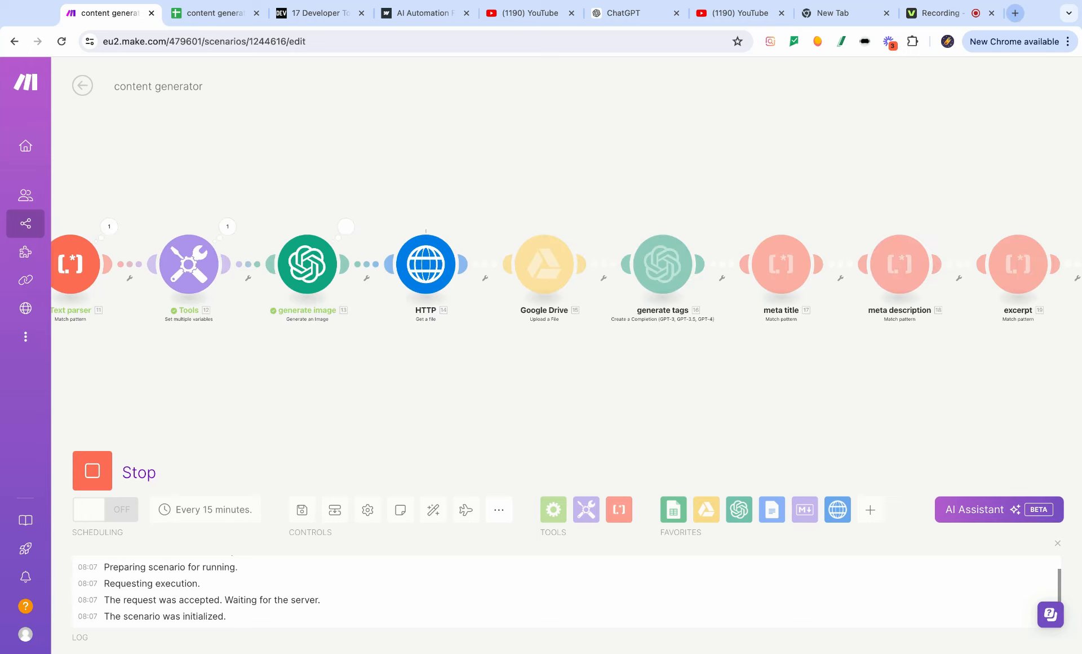
Step: Inspect the output of the generate image module and open its image URL in a new browser tab
left_click(345, 227)
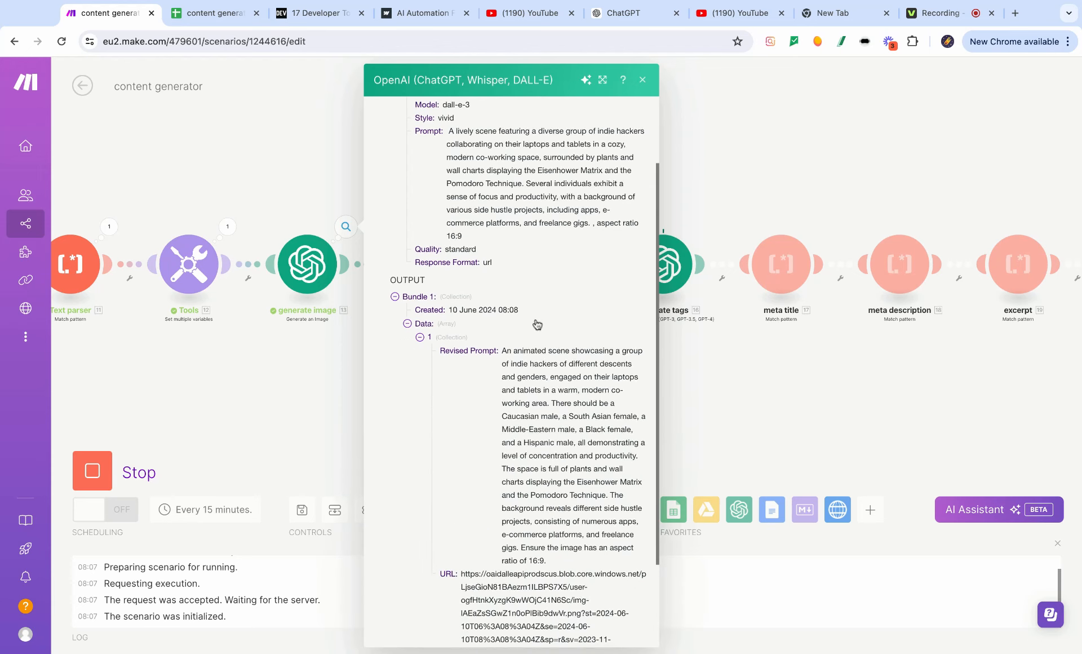
scroll(537, 325, "down", 3)
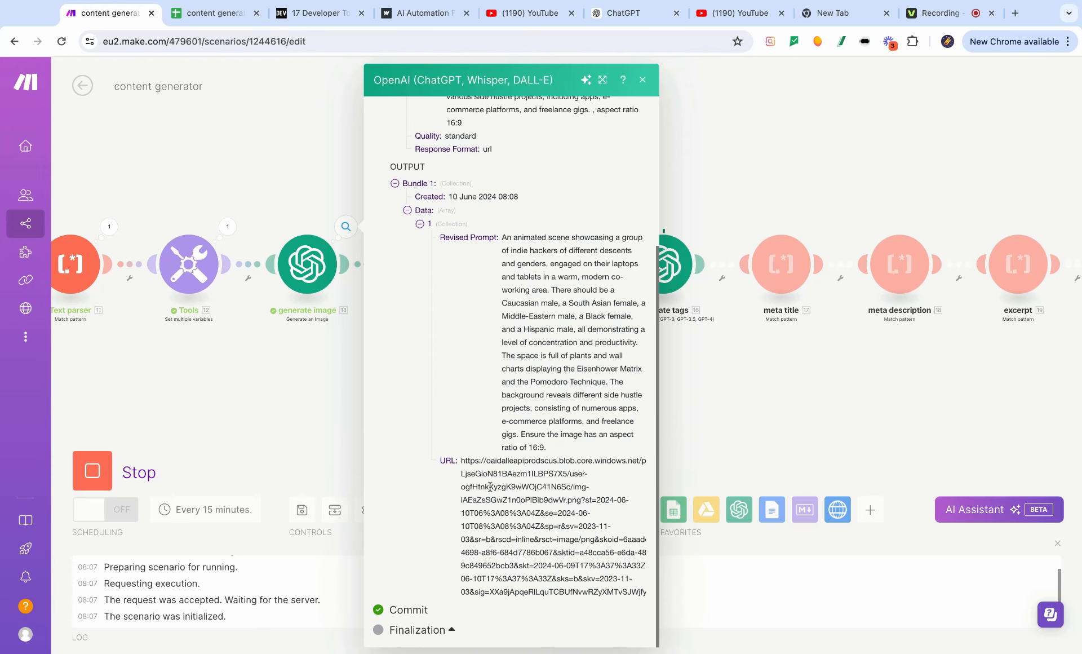
triple_click(461, 461)
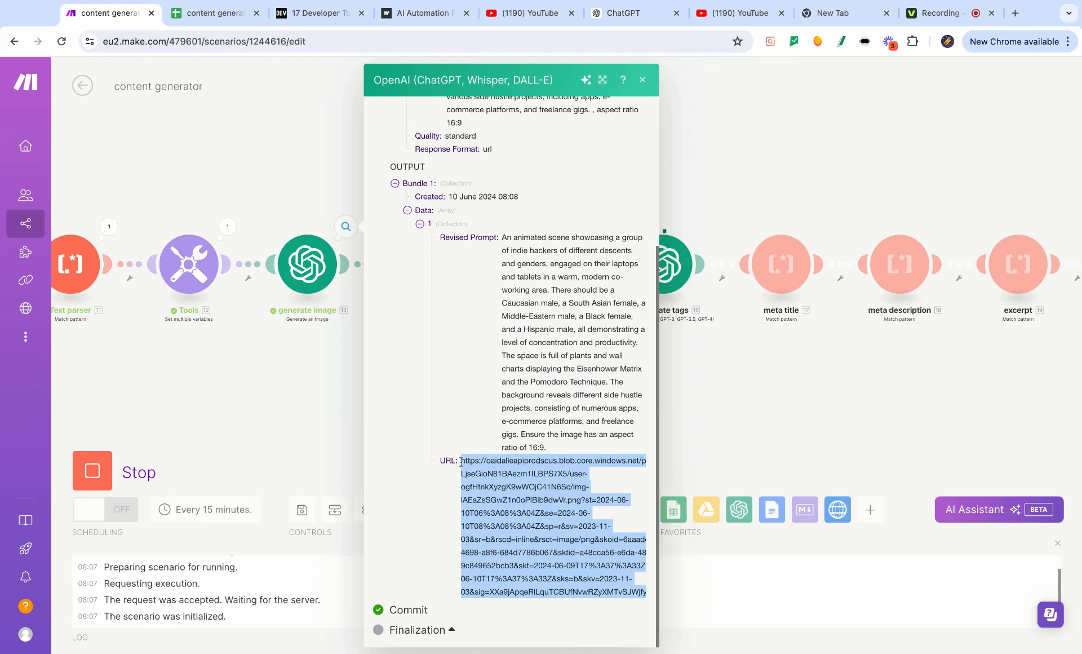
key("ctrl+c")
key("ctrl+t")
key("ctrl+v")
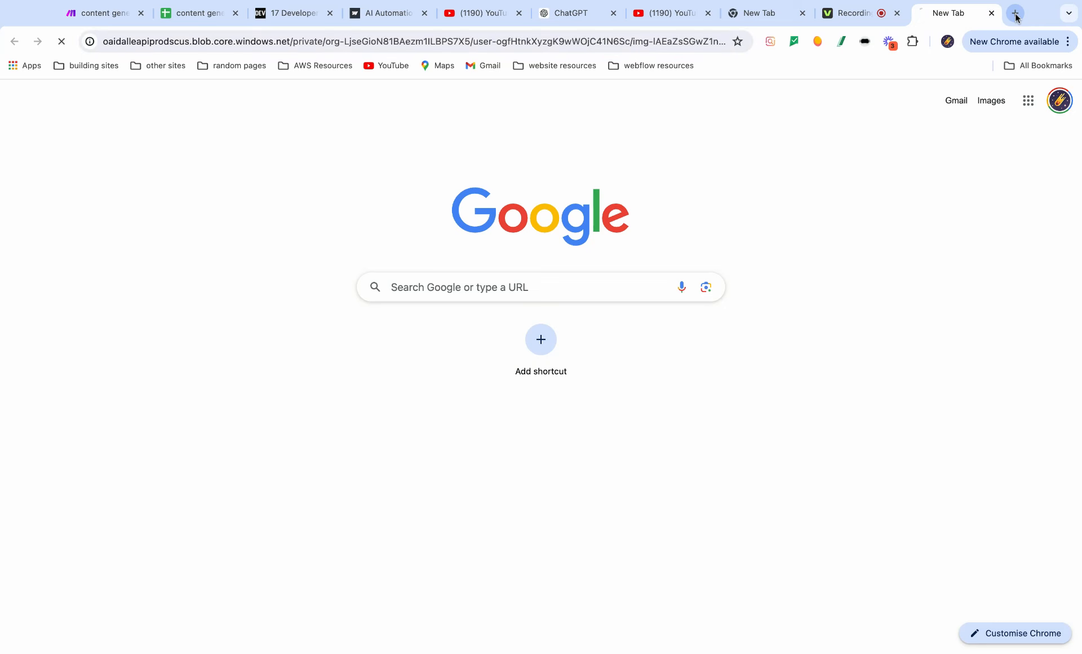
key("Return")
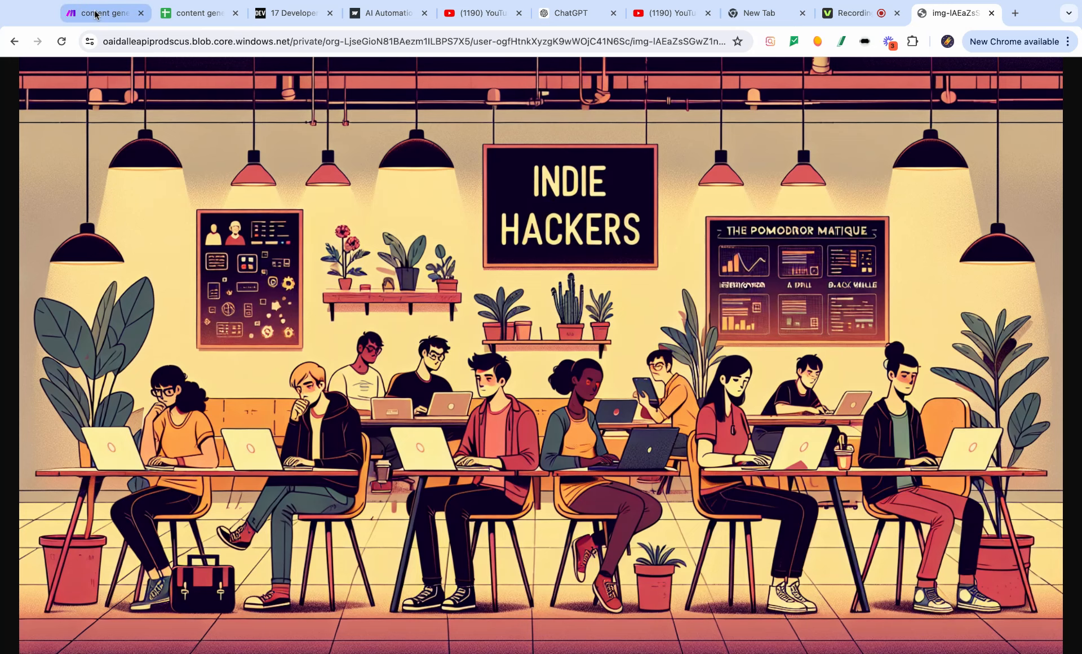
Step: Check the topics in rows 2 and 3 of the Google Sheet, then return to Make and follow the run through its remaining modules
left_click(158, 12)
left_click(98, 190)
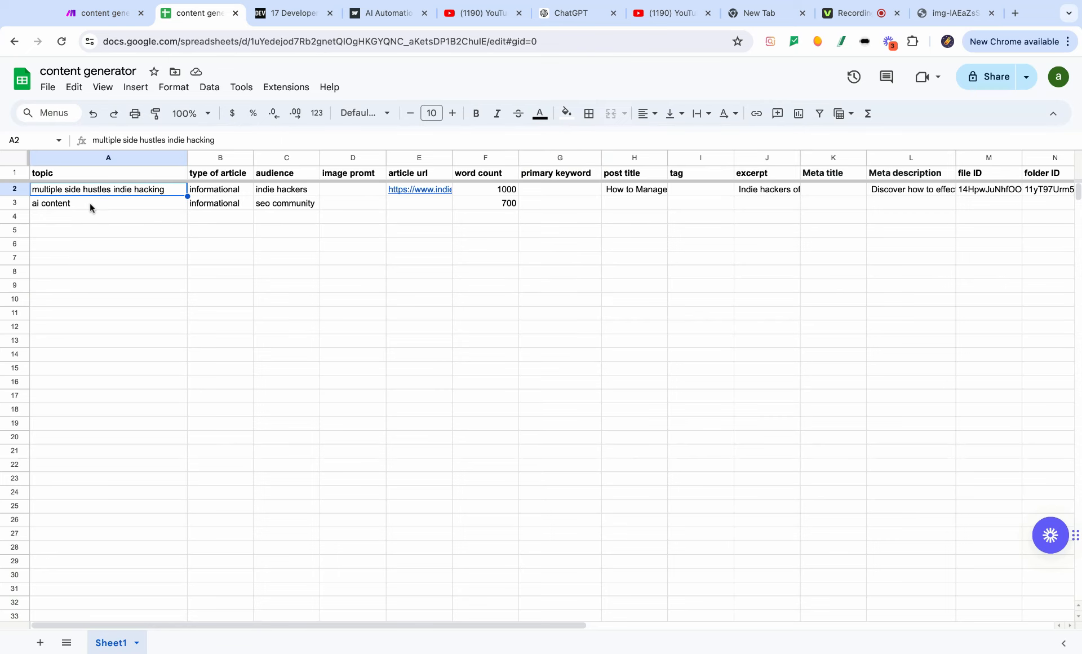
left_click(90, 202)
left_click(96, 20)
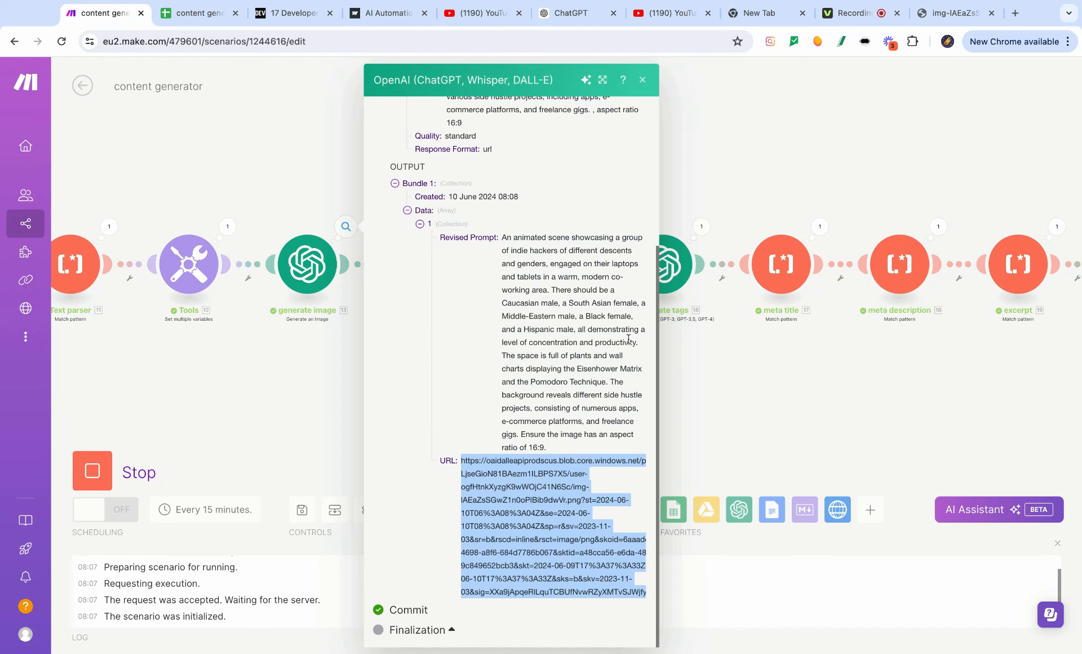
key("Escape")
left_click_drag(601, 365, 942, 377)
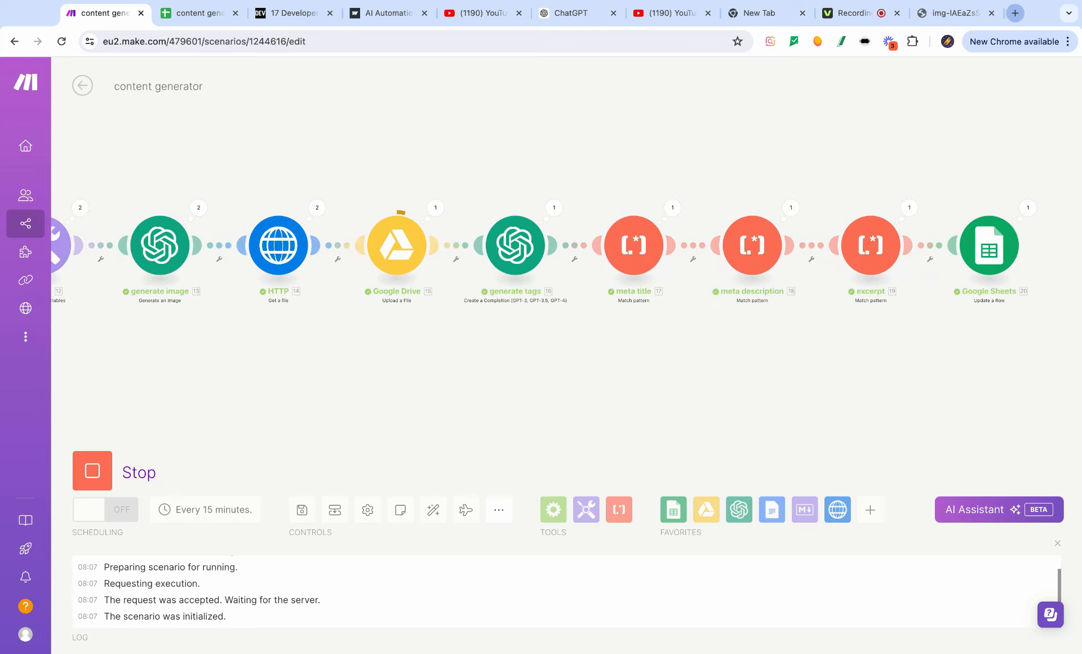
Step: Switch to the content generator Google Sheet and widen the post title column to about three times its width
left_click(1015, 14)
left_click(186, 14)
left_click(624, 209)
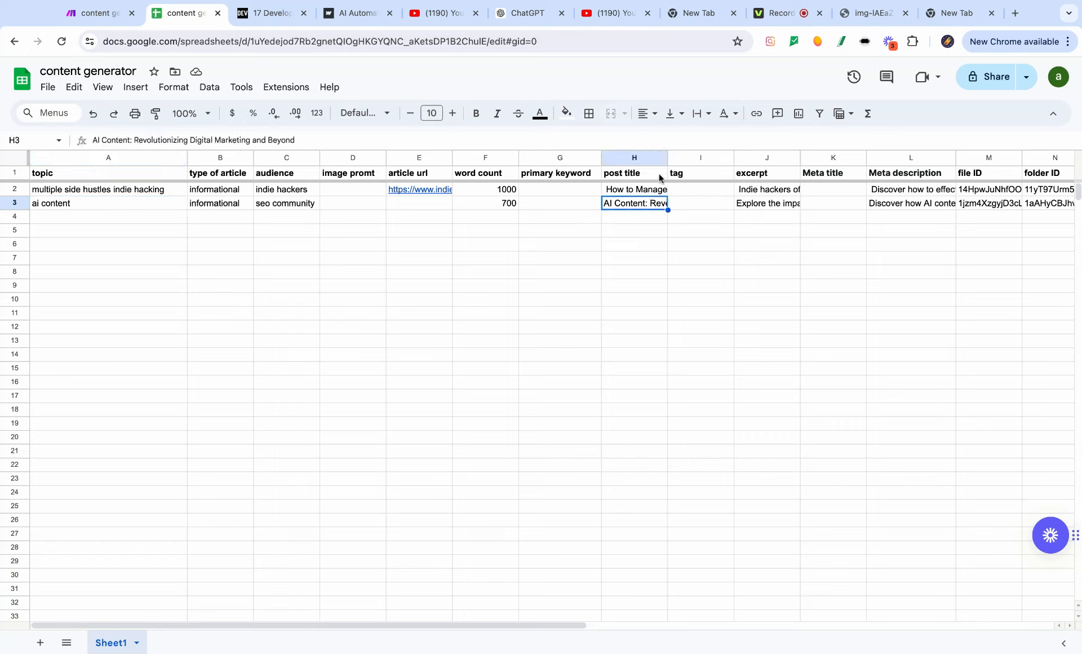
left_click_drag(667, 159, 805, 160)
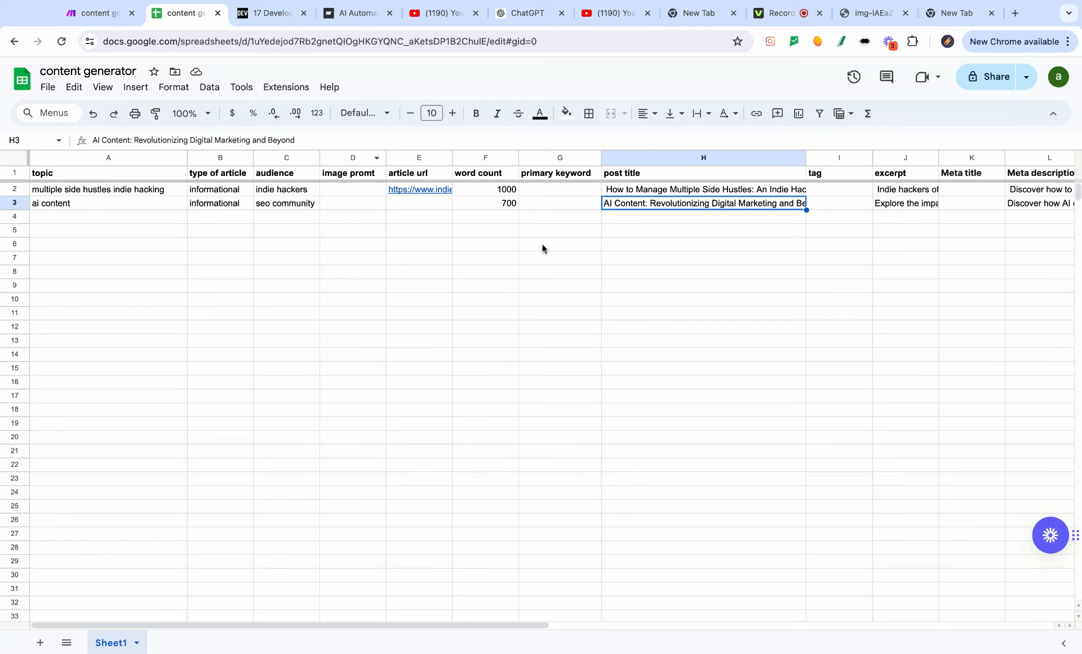
Step: Review row 3's generated excerpt, meta description, file ID and folder ID, and check its Meta title and tag cells
scroll(607, 276, "right", 10)
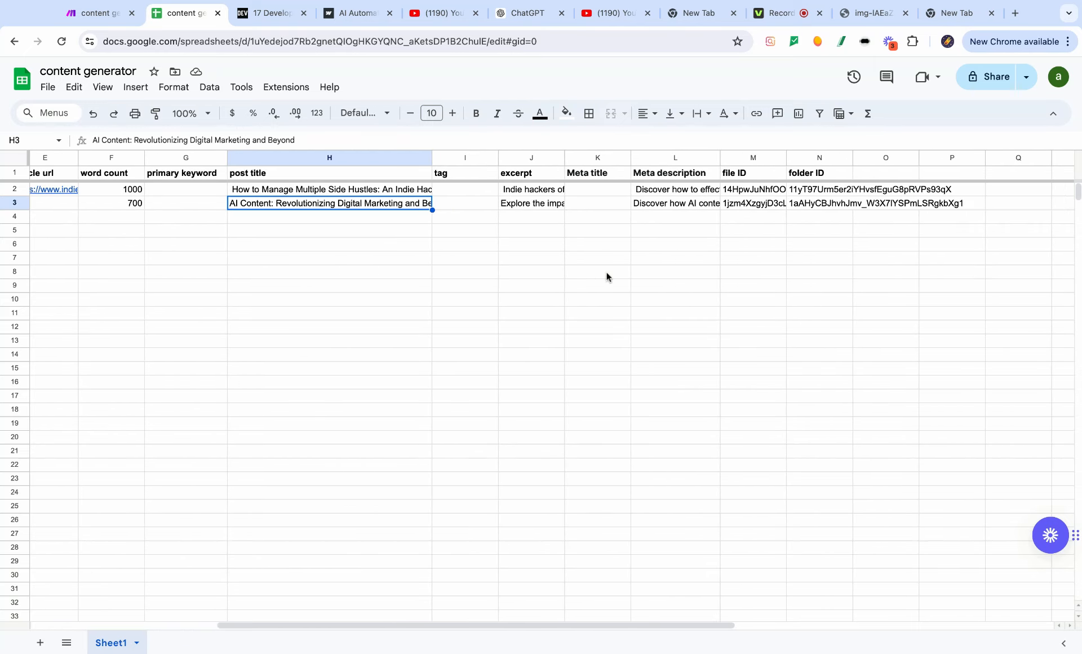
left_click(528, 206)
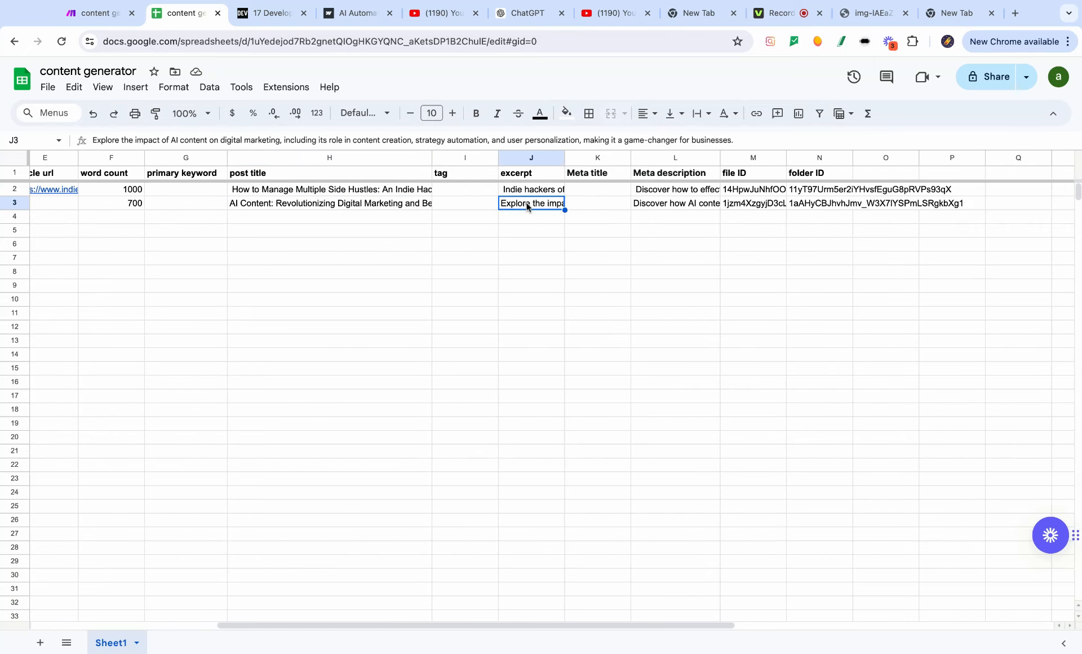
left_click(671, 204)
left_click(767, 209)
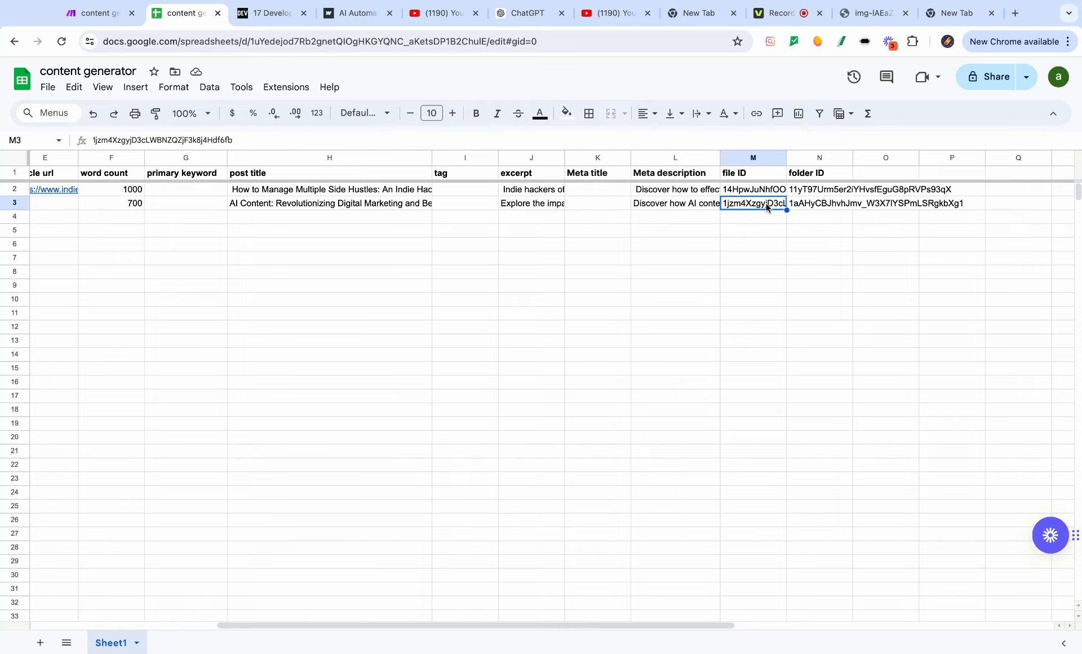
left_click(818, 209)
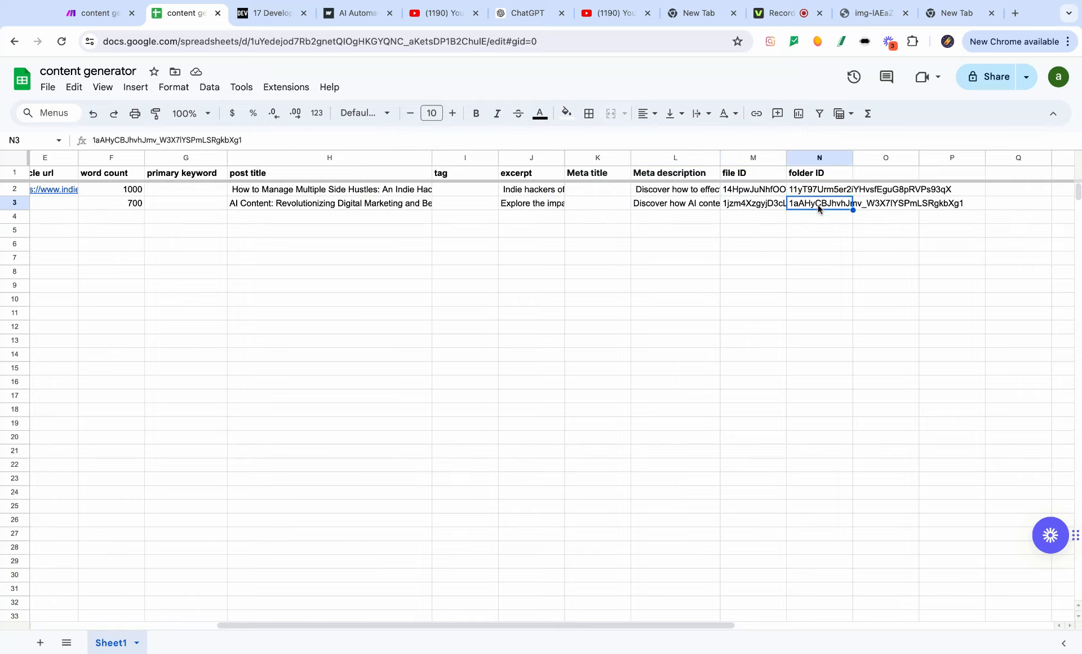
left_click(589, 205)
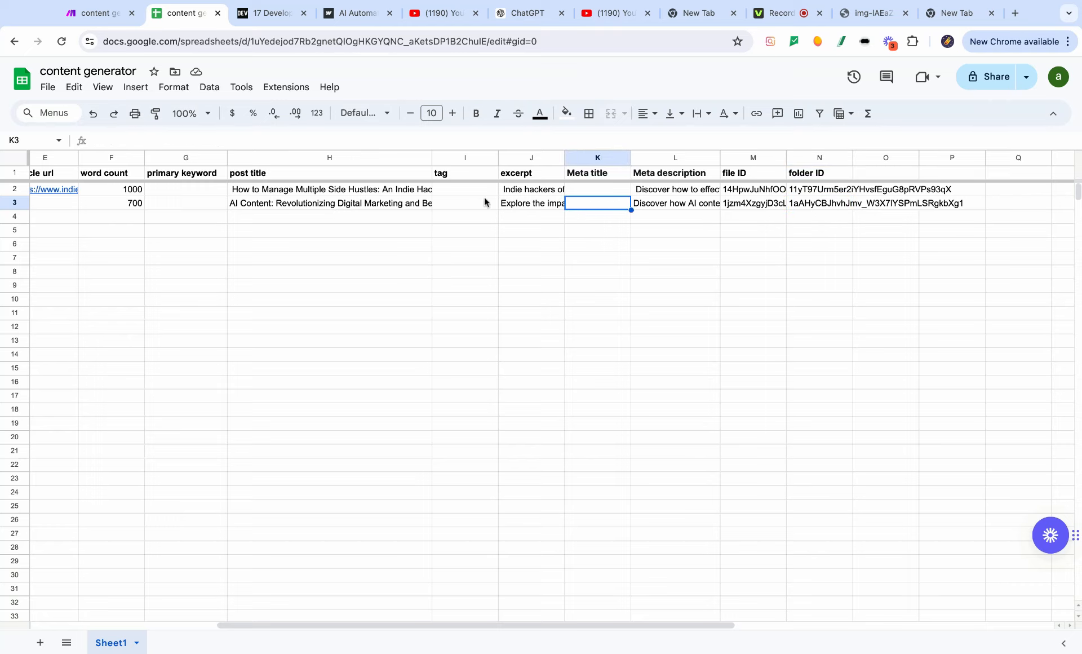
left_click(466, 207)
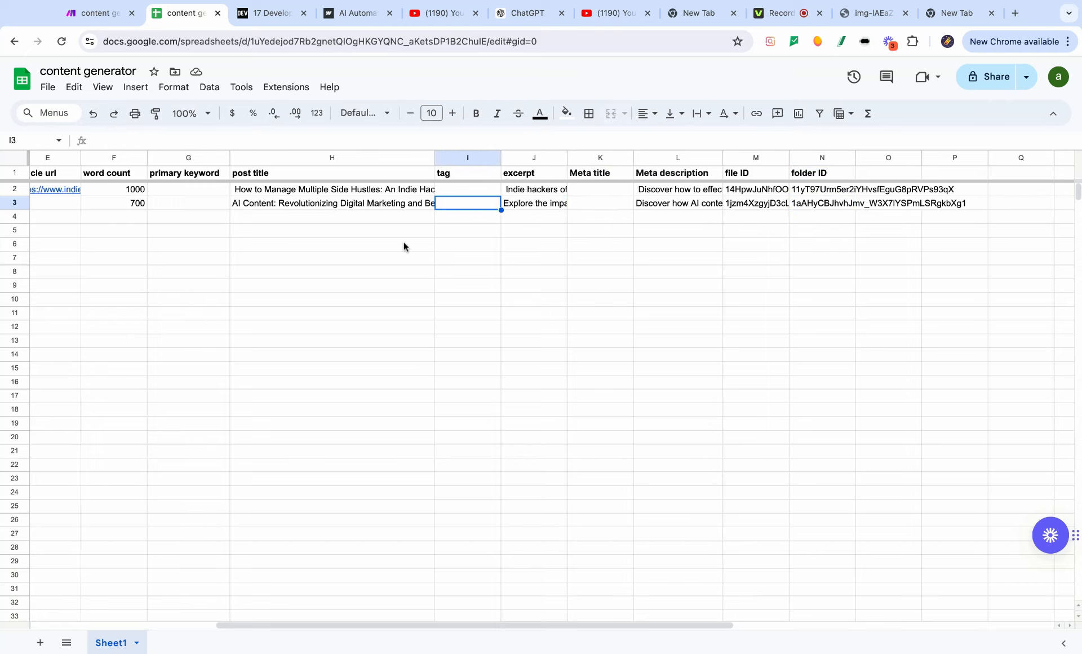
scroll(338, 230, "left", 1)
left_click(224, 212)
scroll(328, 251, "left", 5)
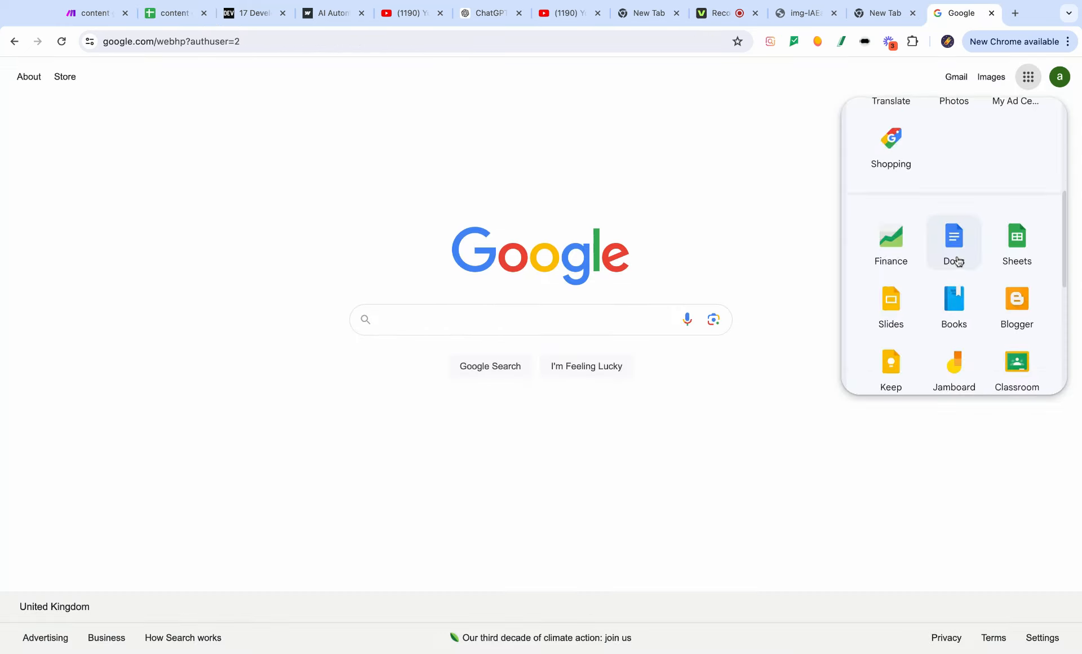
Step: Switch to Google Drive, open the generated "ai content" document from My Drive to read the article, and return to the Drive files
scroll(952, 237, "up", 6)
left_click(954, 338)
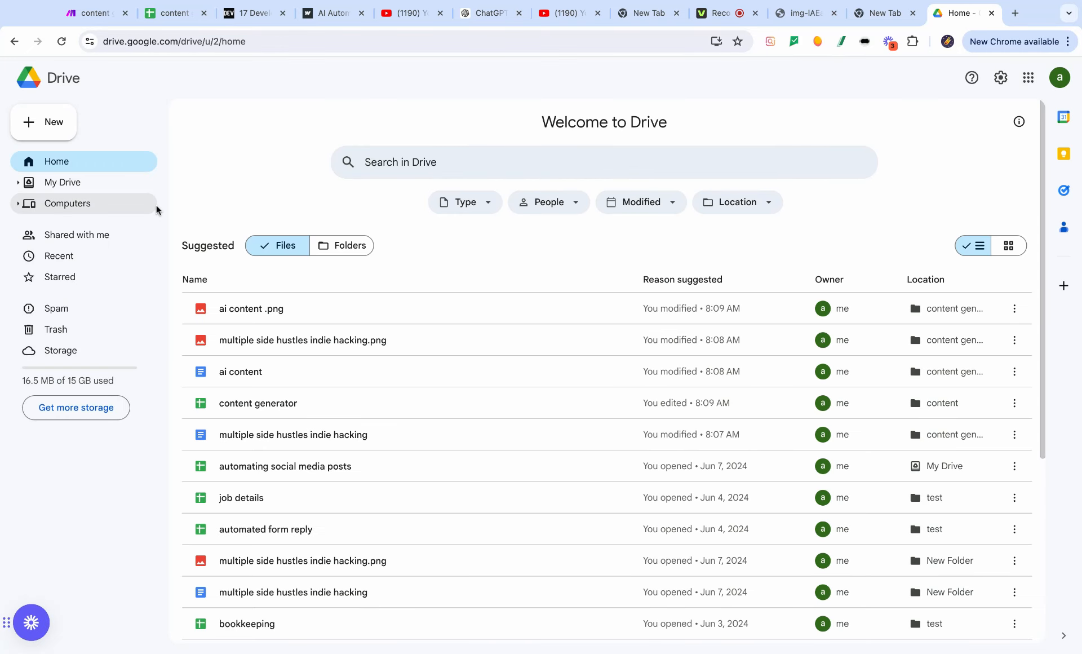
left_click(89, 182)
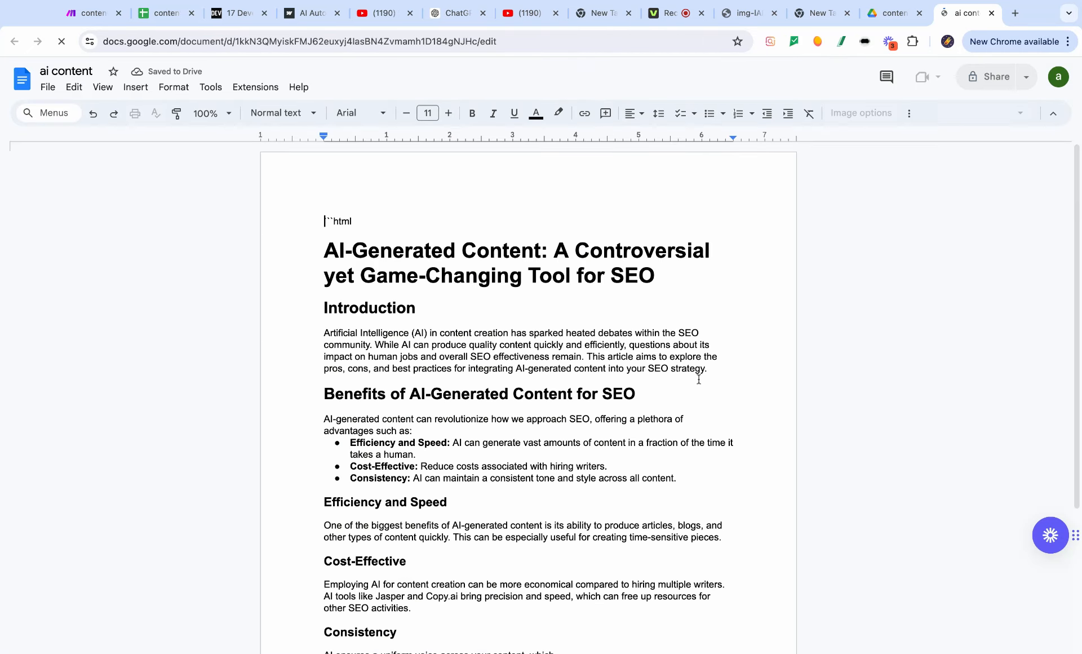
scroll(699, 379, "down", 3)
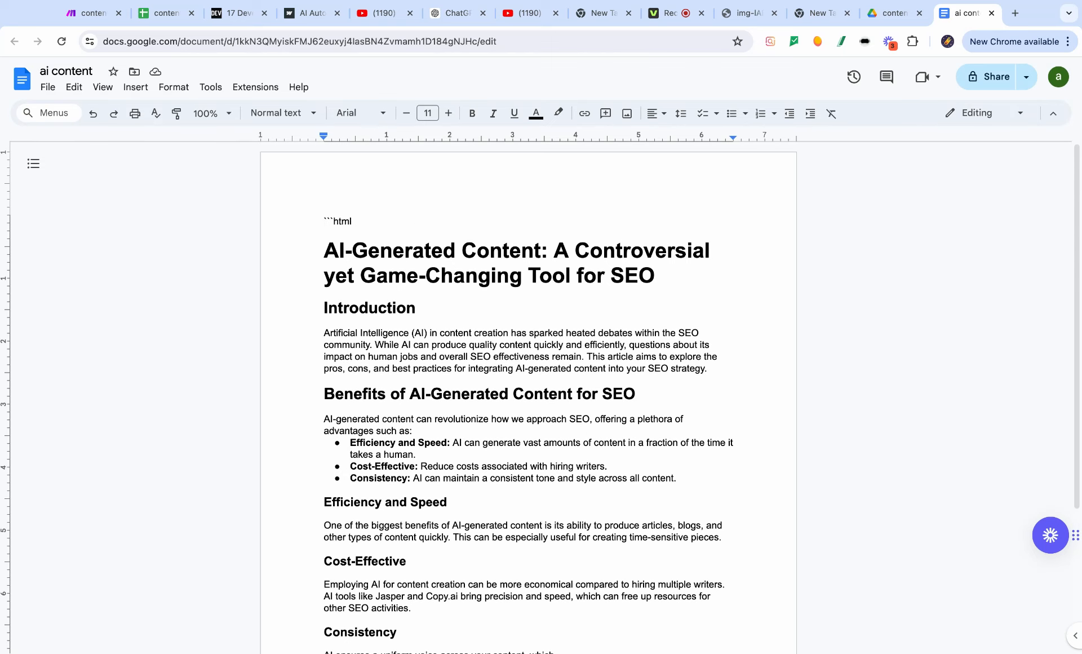
left_click(903, 16)
double_click(281, 209)
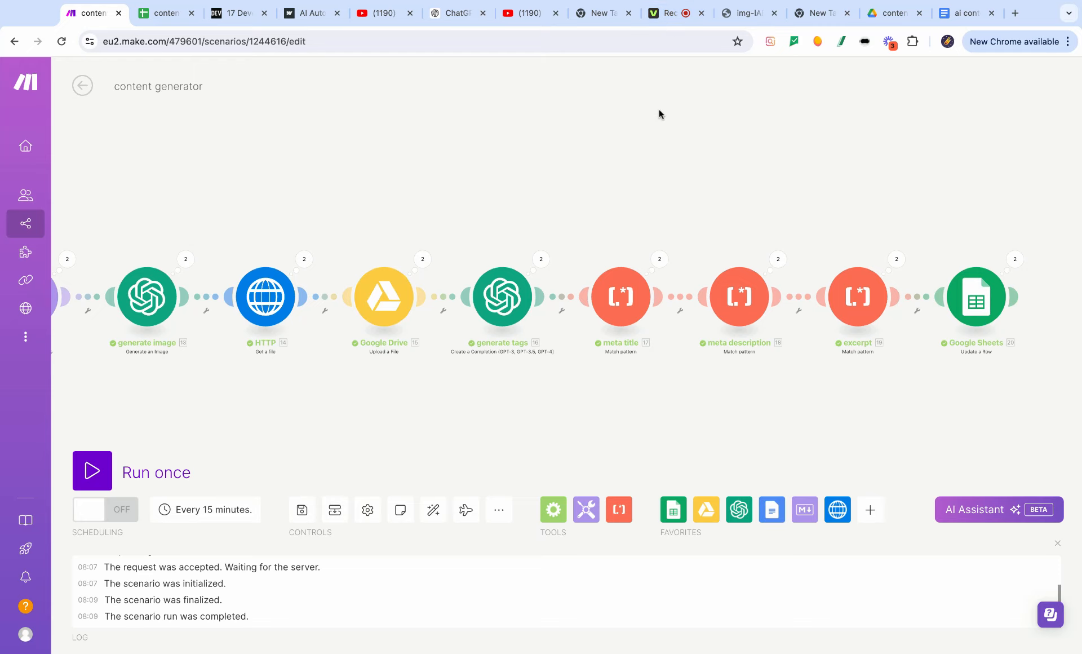
Step: Look over the content generator scenario's modules in Make, then switch to the VEED screen recorder
scroll(552, 209, "down", 4)
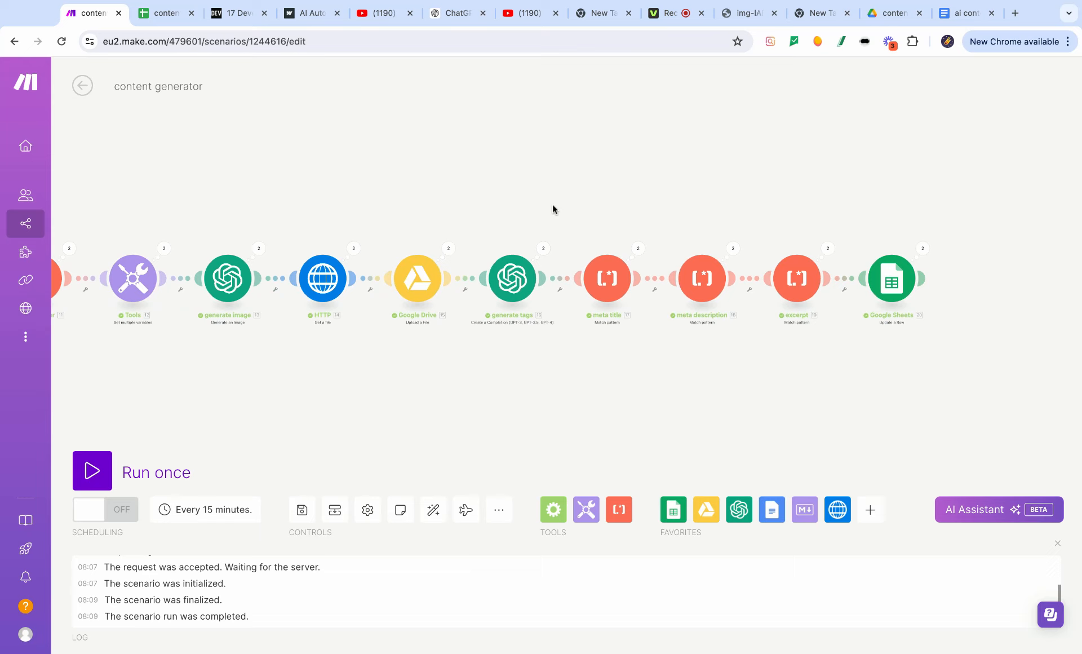
scroll(529, 160, "left", 4)
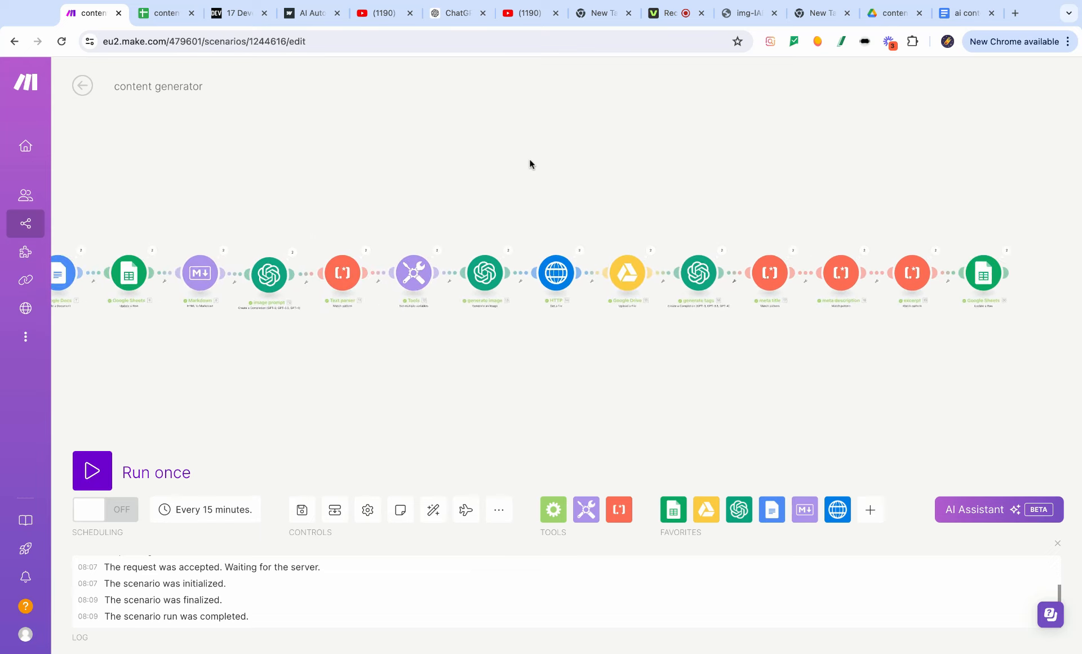
left_click(667, 15)
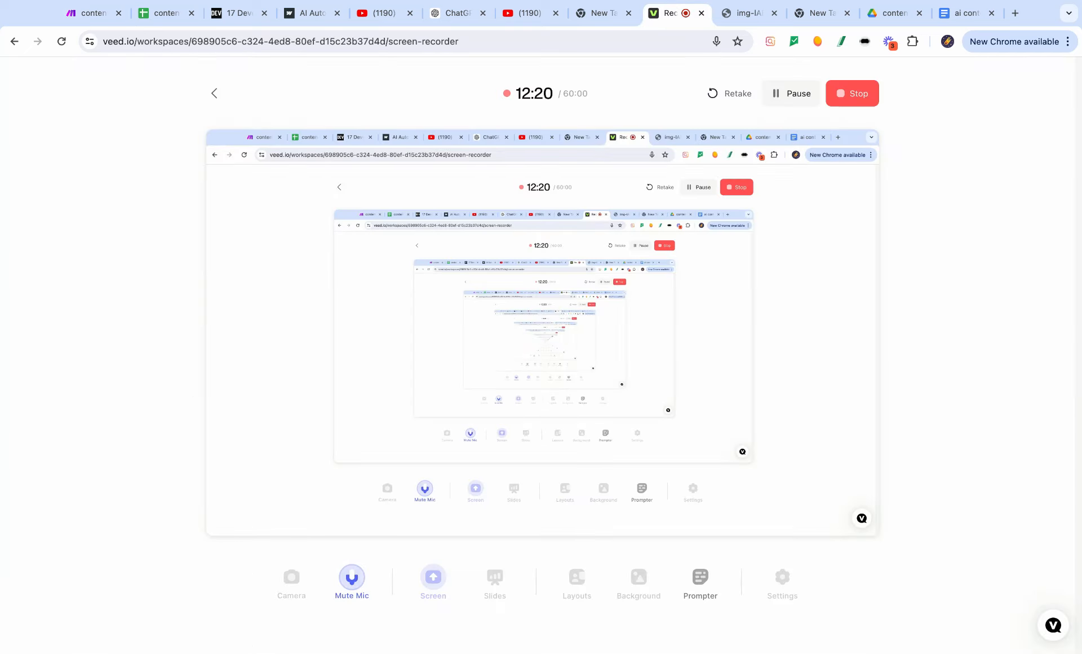